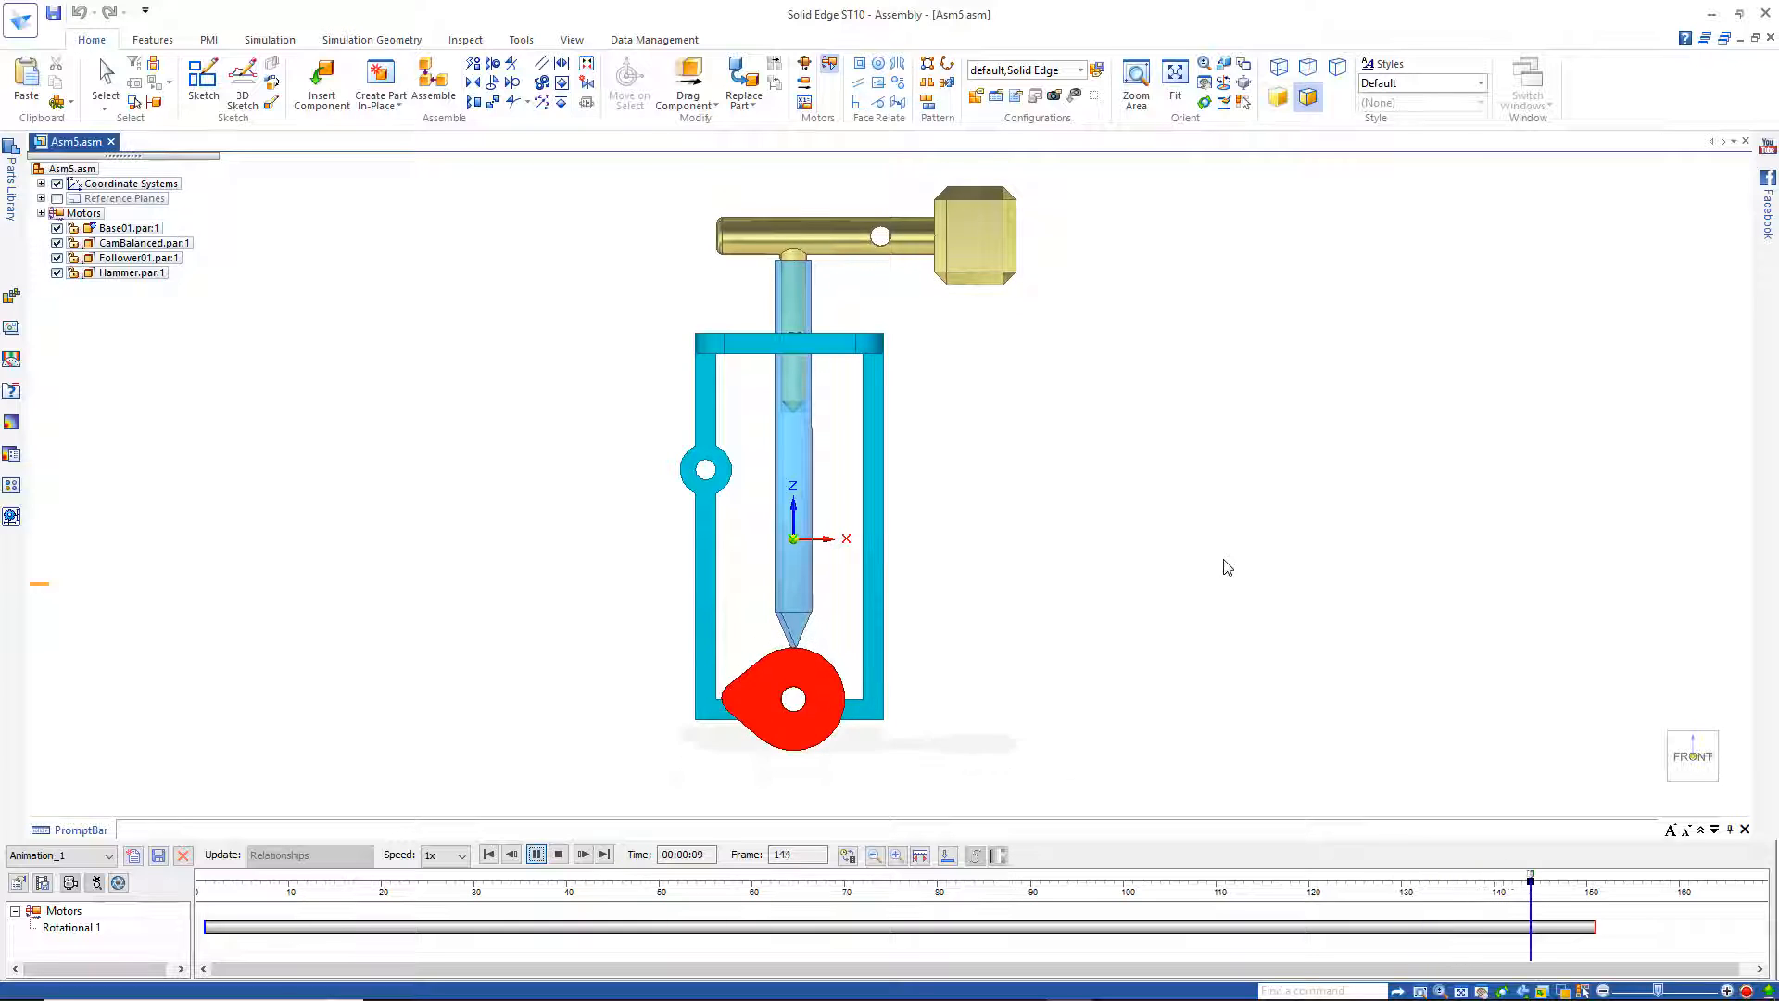
# - Exit the running motor simulation and open the red CamBalanced part for in-place editing
pyautogui.click(111, 82)
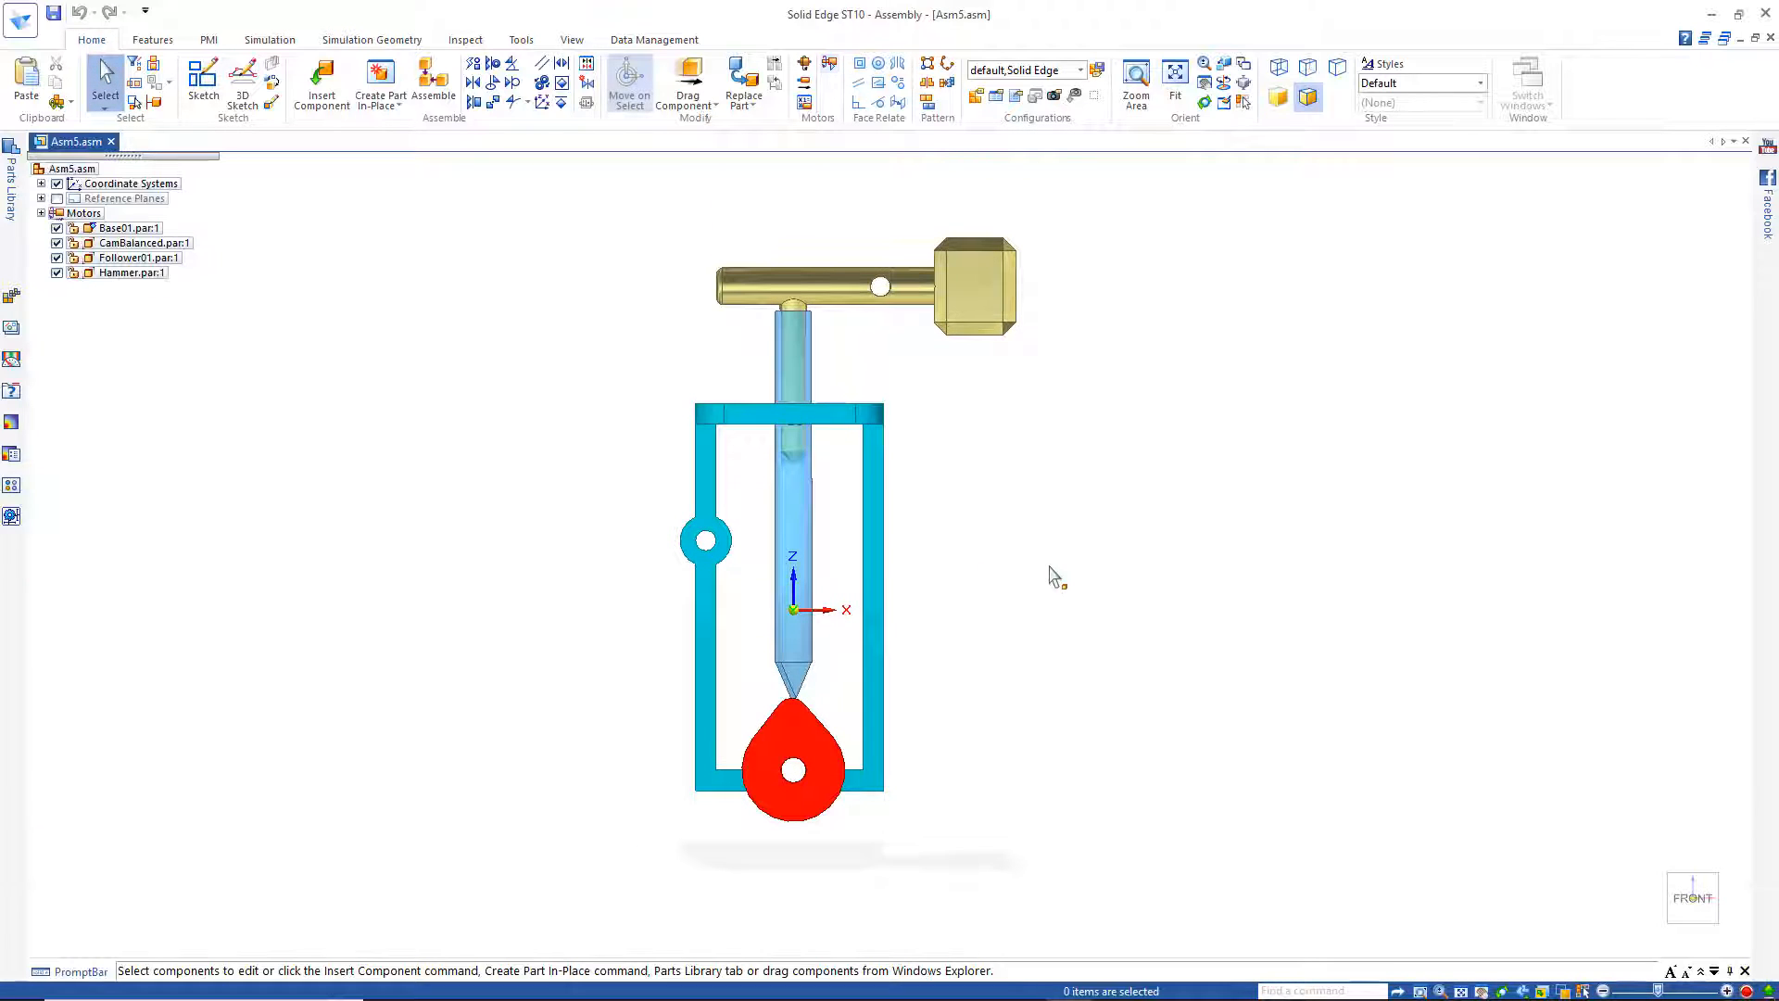
pyautogui.moveTo(1053, 571); pyautogui.dragTo(973, 613, button='middle')
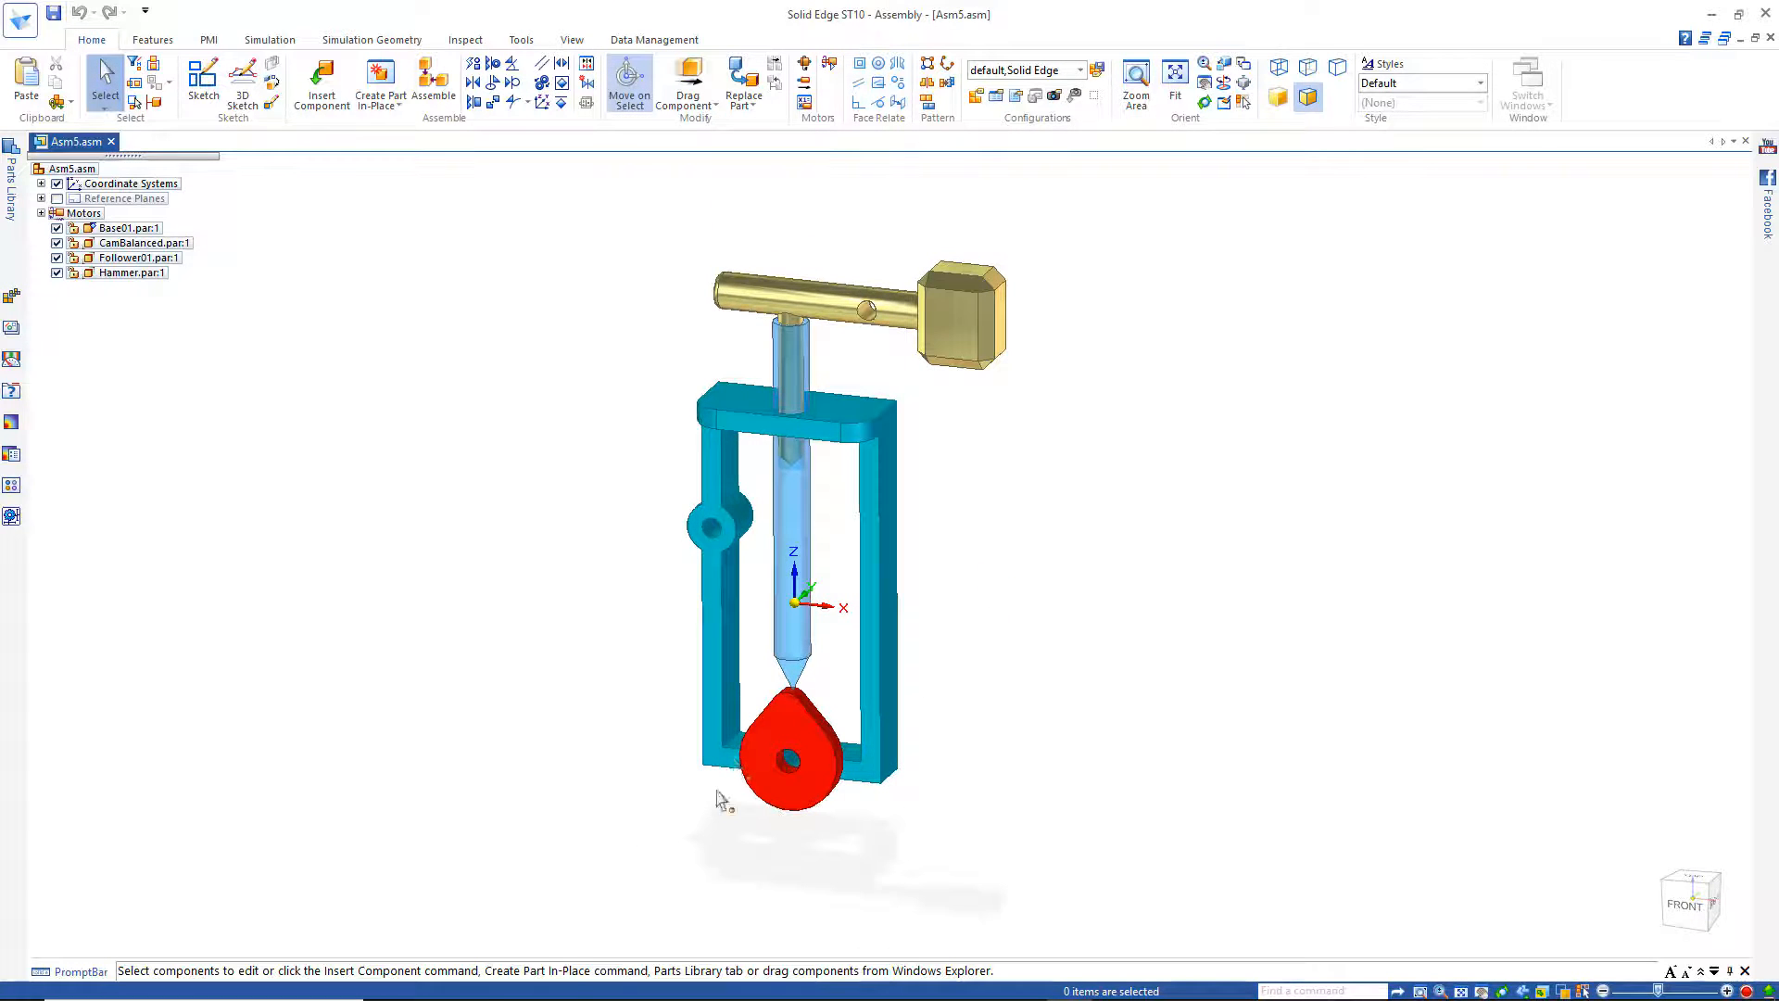
pyautogui.doubleClick(787, 730)
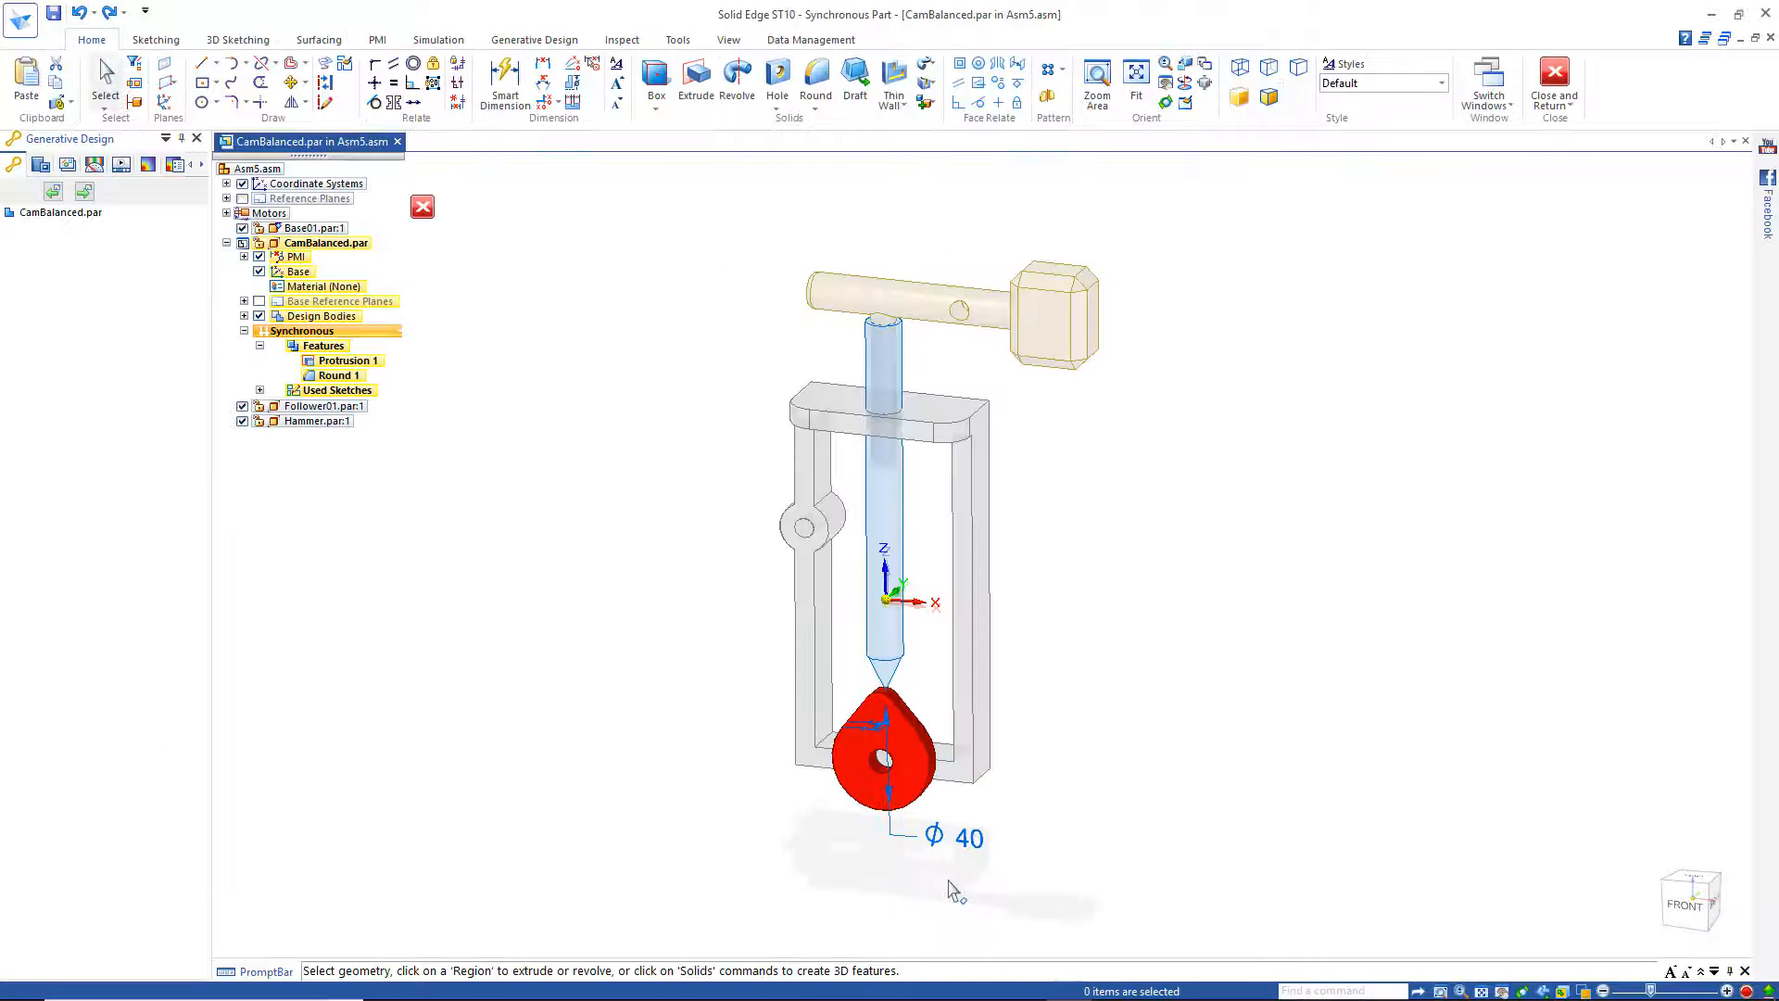
# - Extend the cam's lobe by moving its rounded tip face 40 mm outward, and return to the assembly
pyautogui.scroll(4, 860, 709)
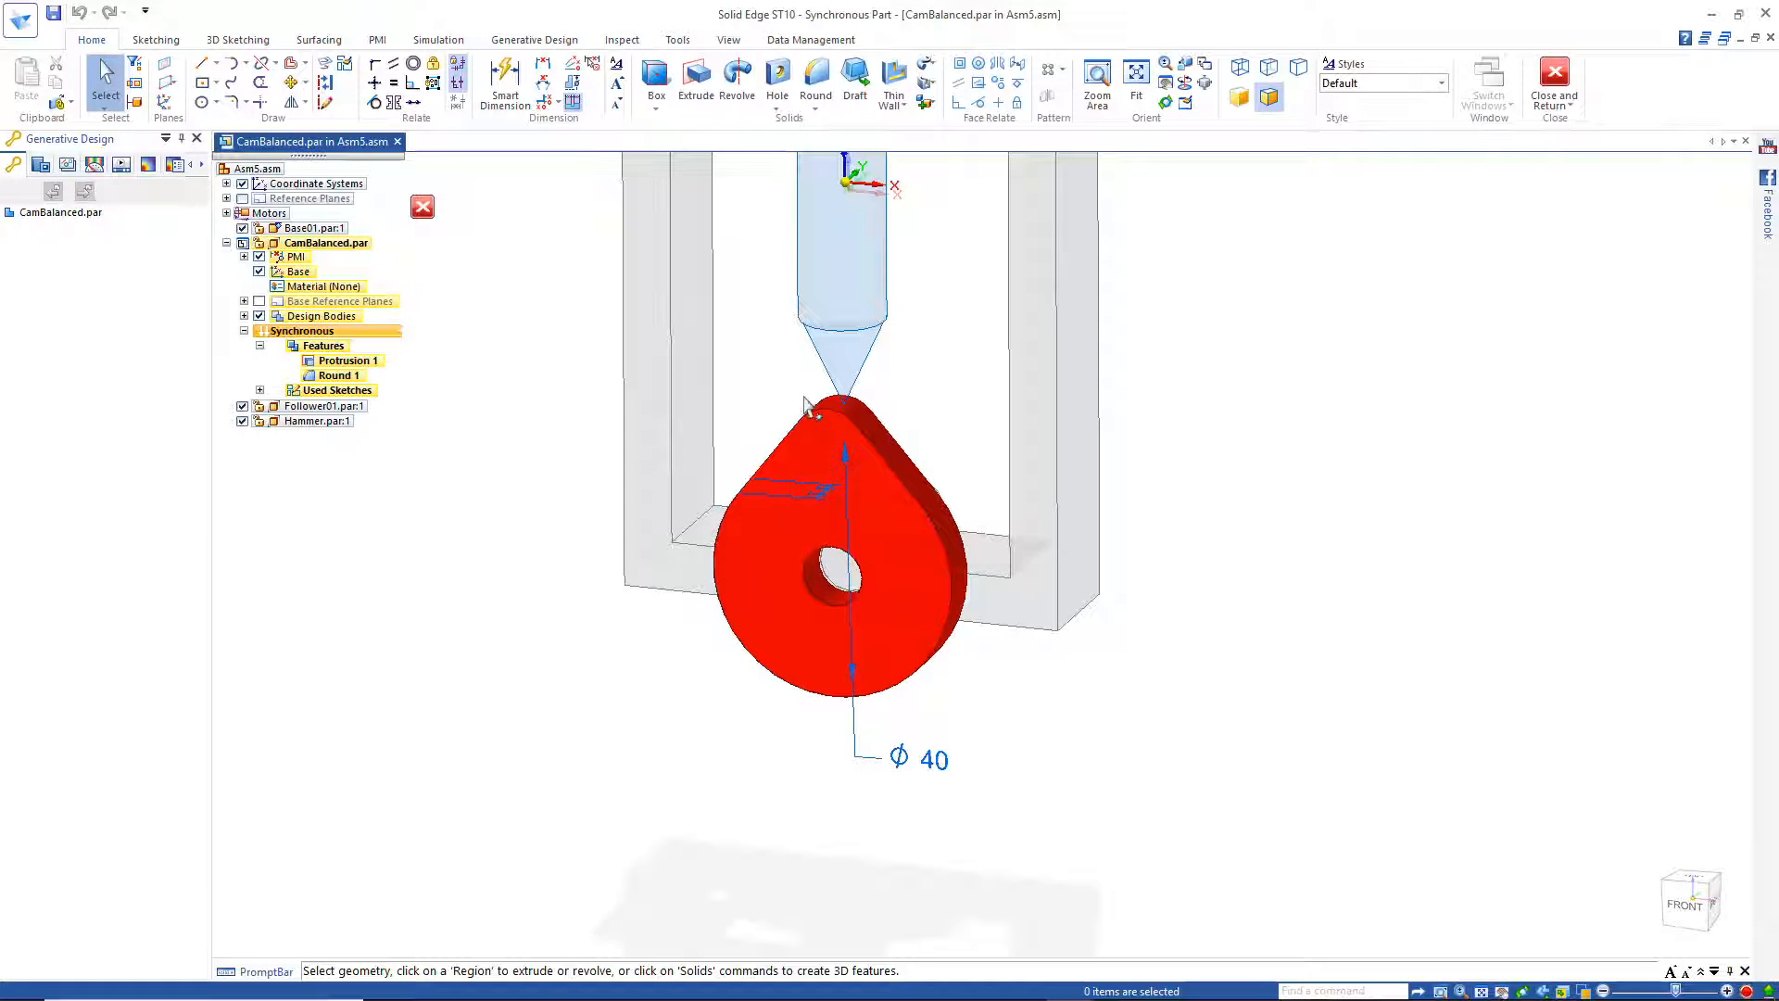
pyautogui.click(839, 414)
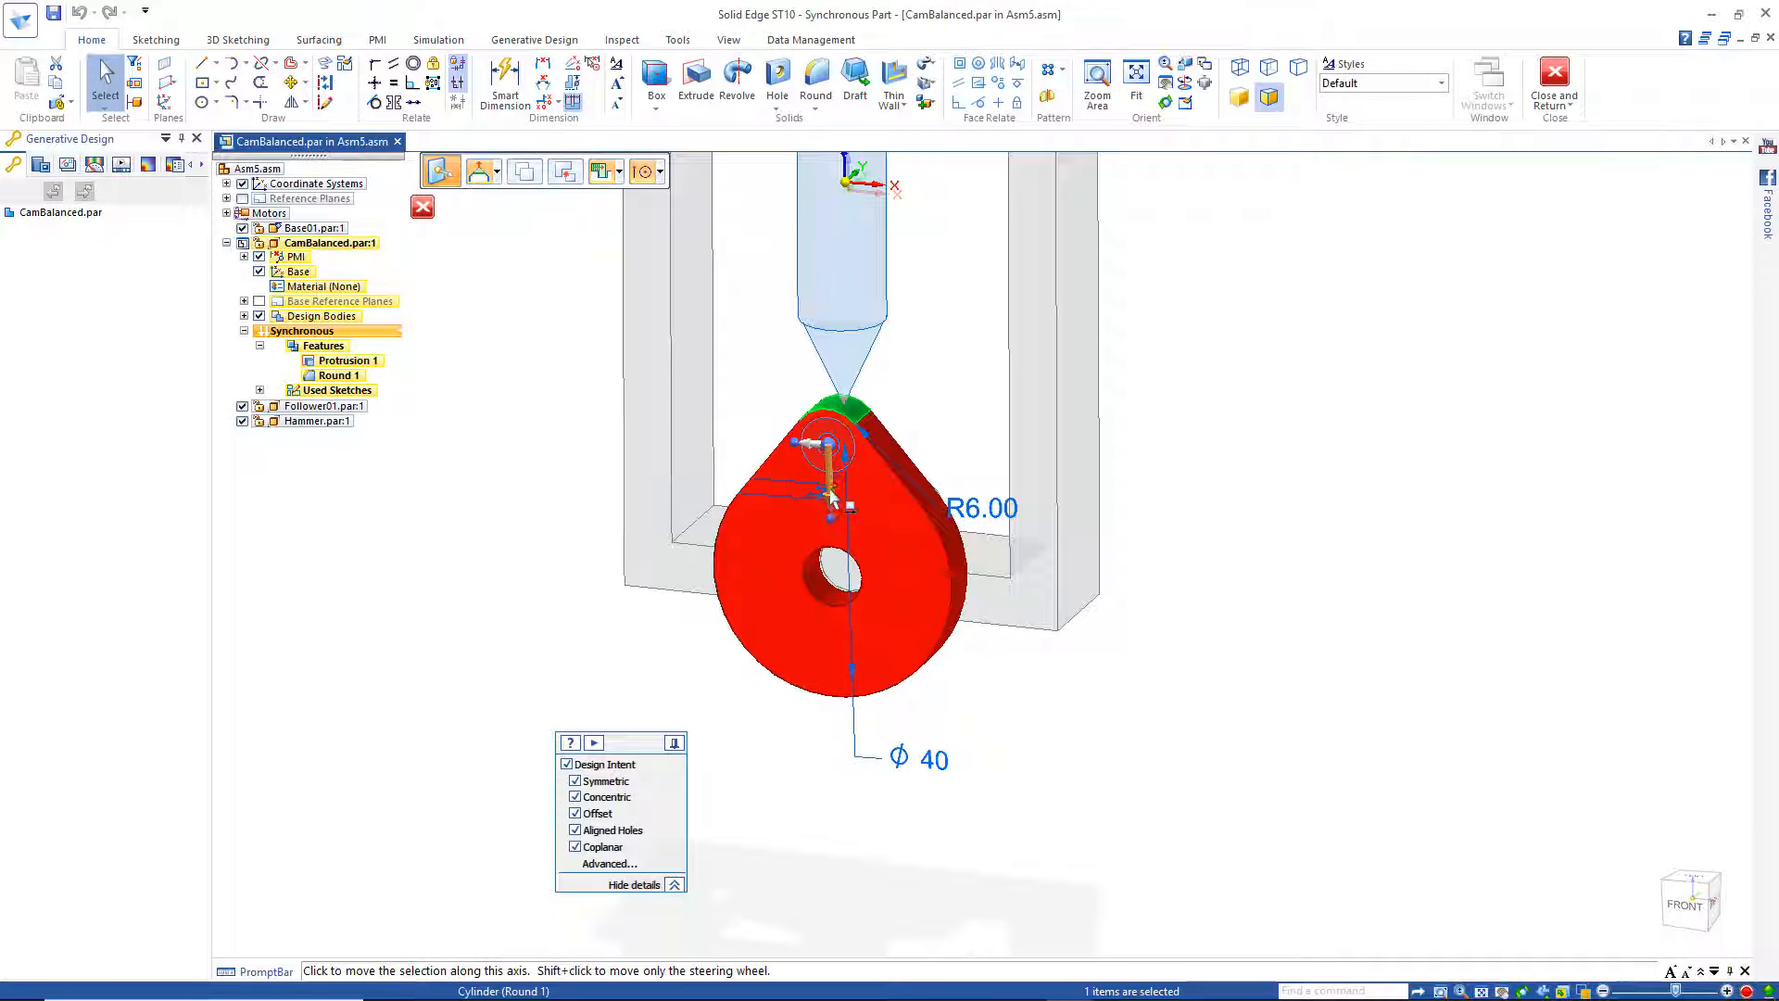
pyautogui.click(831, 498)
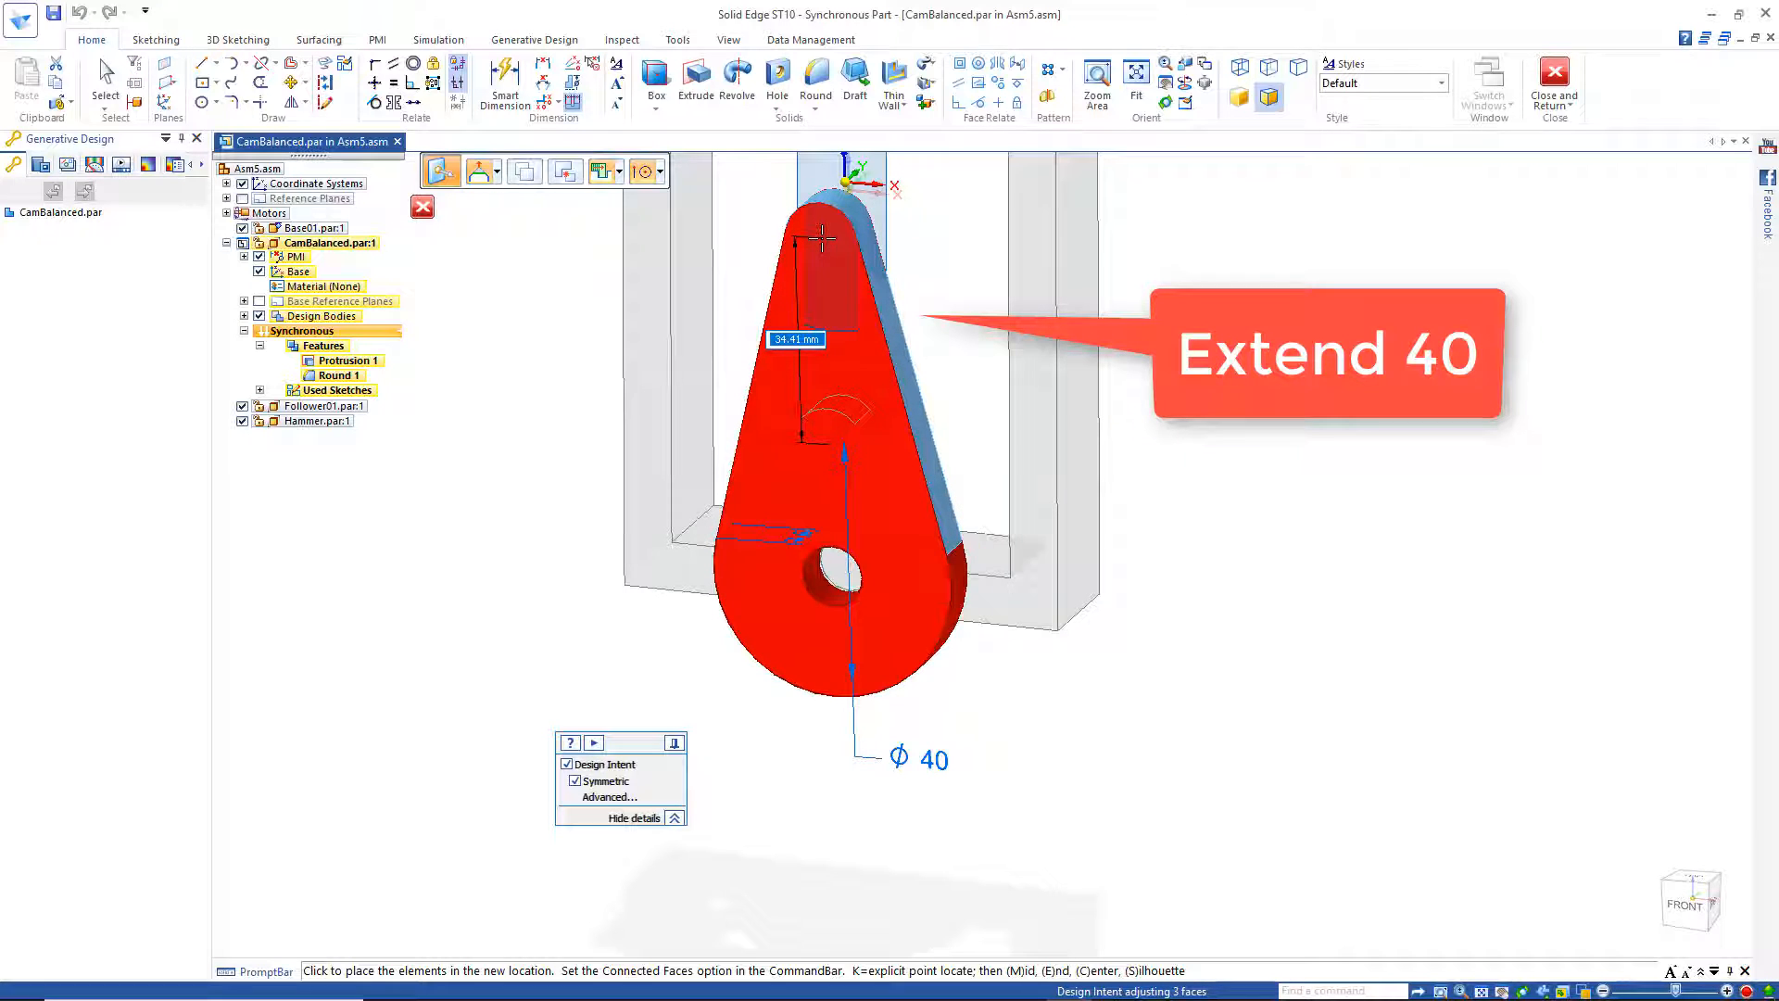
pyautogui.write('40')
pyautogui.press('Return')
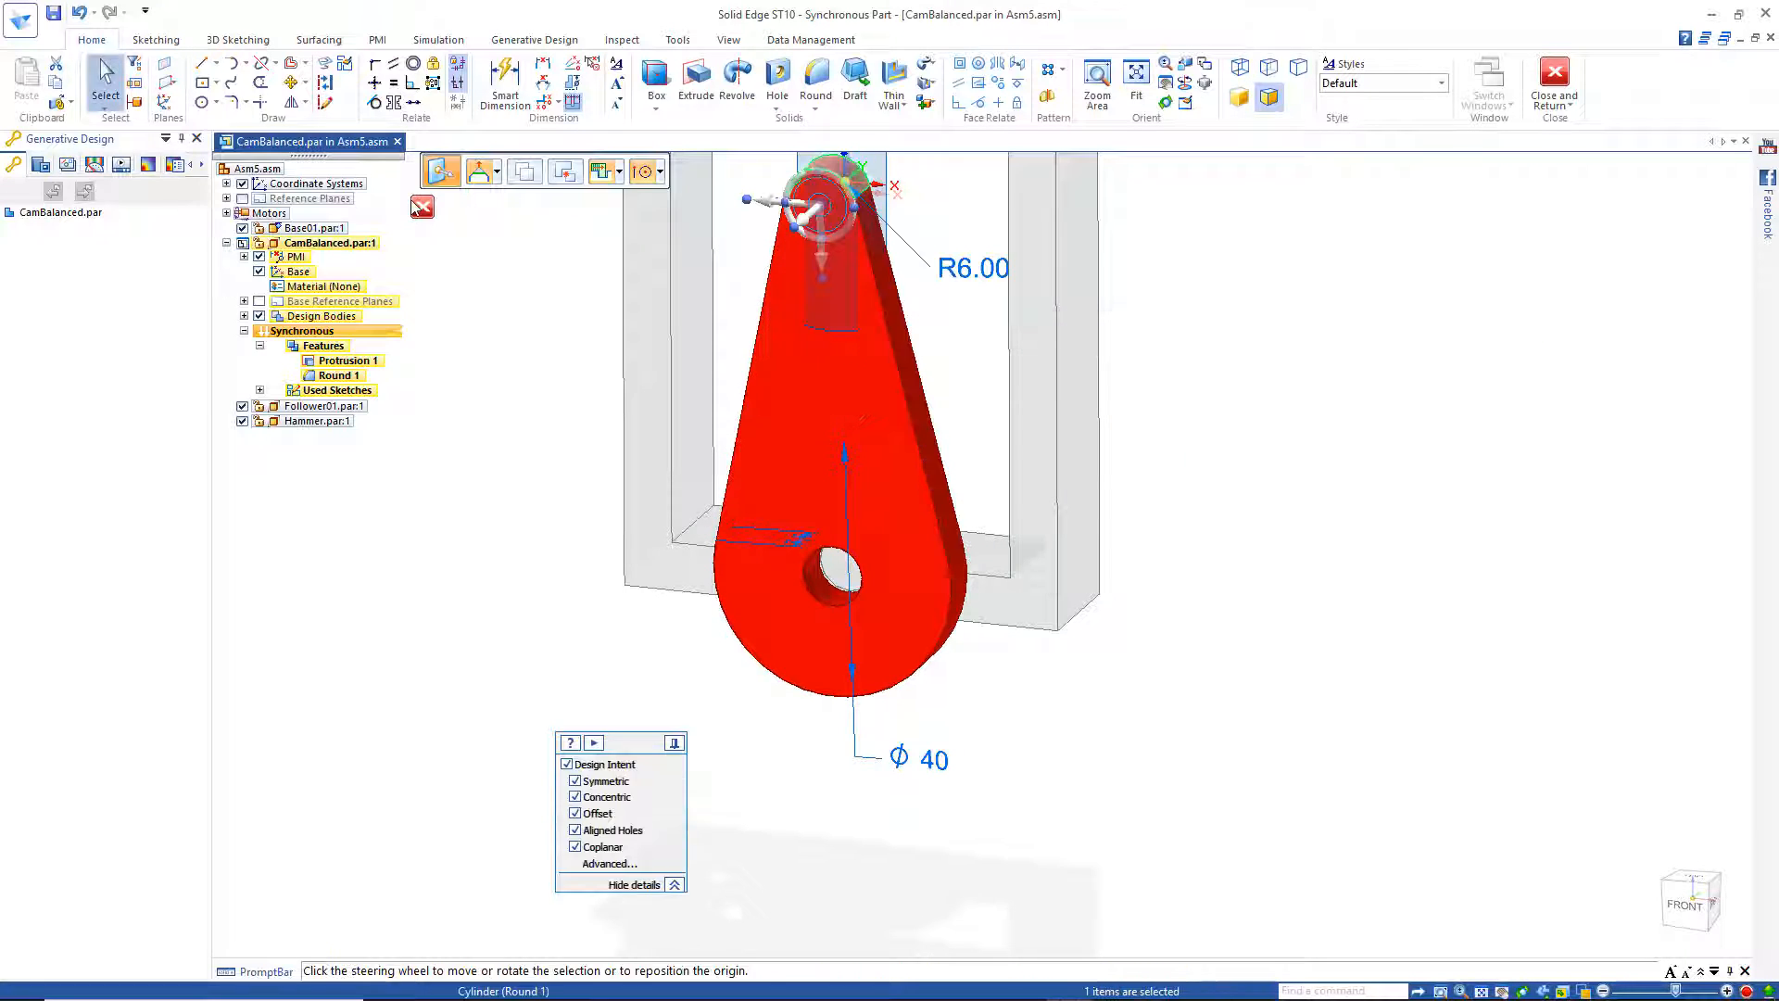
pyautogui.click(423, 210)
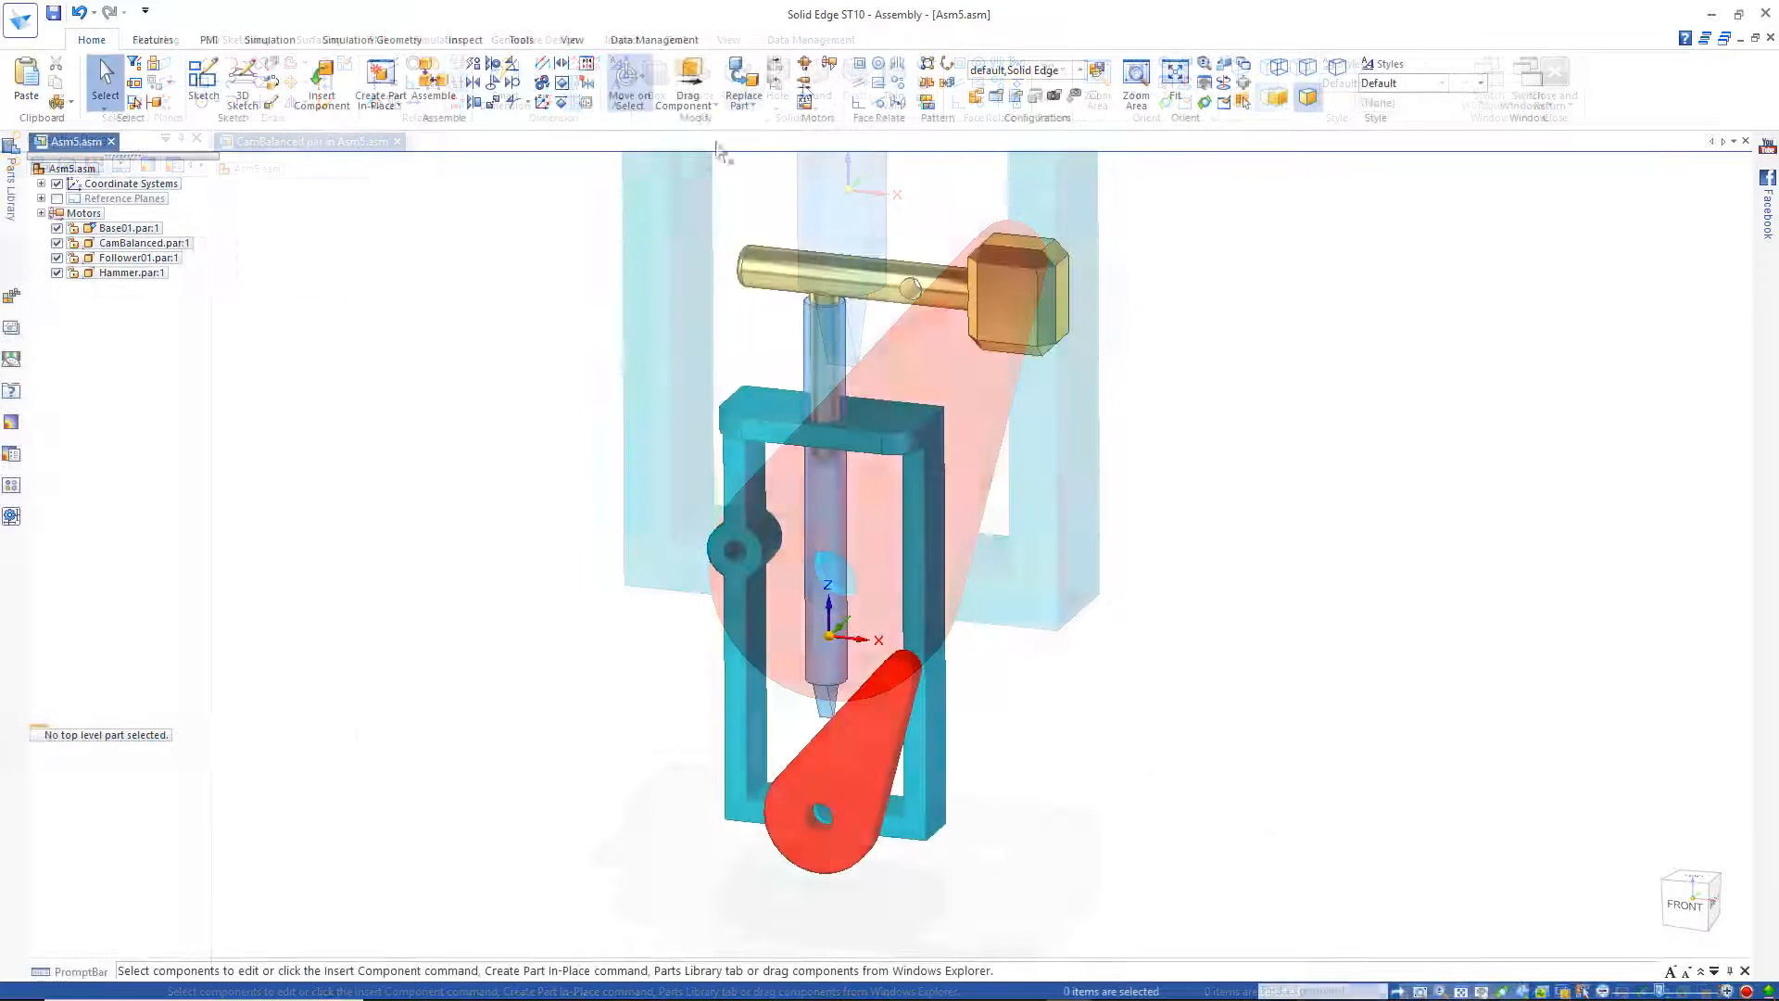
# - Simulate the motor to examine the follower's motion on the lengthened cam, and exit the simulation
pyautogui.click(830, 62)
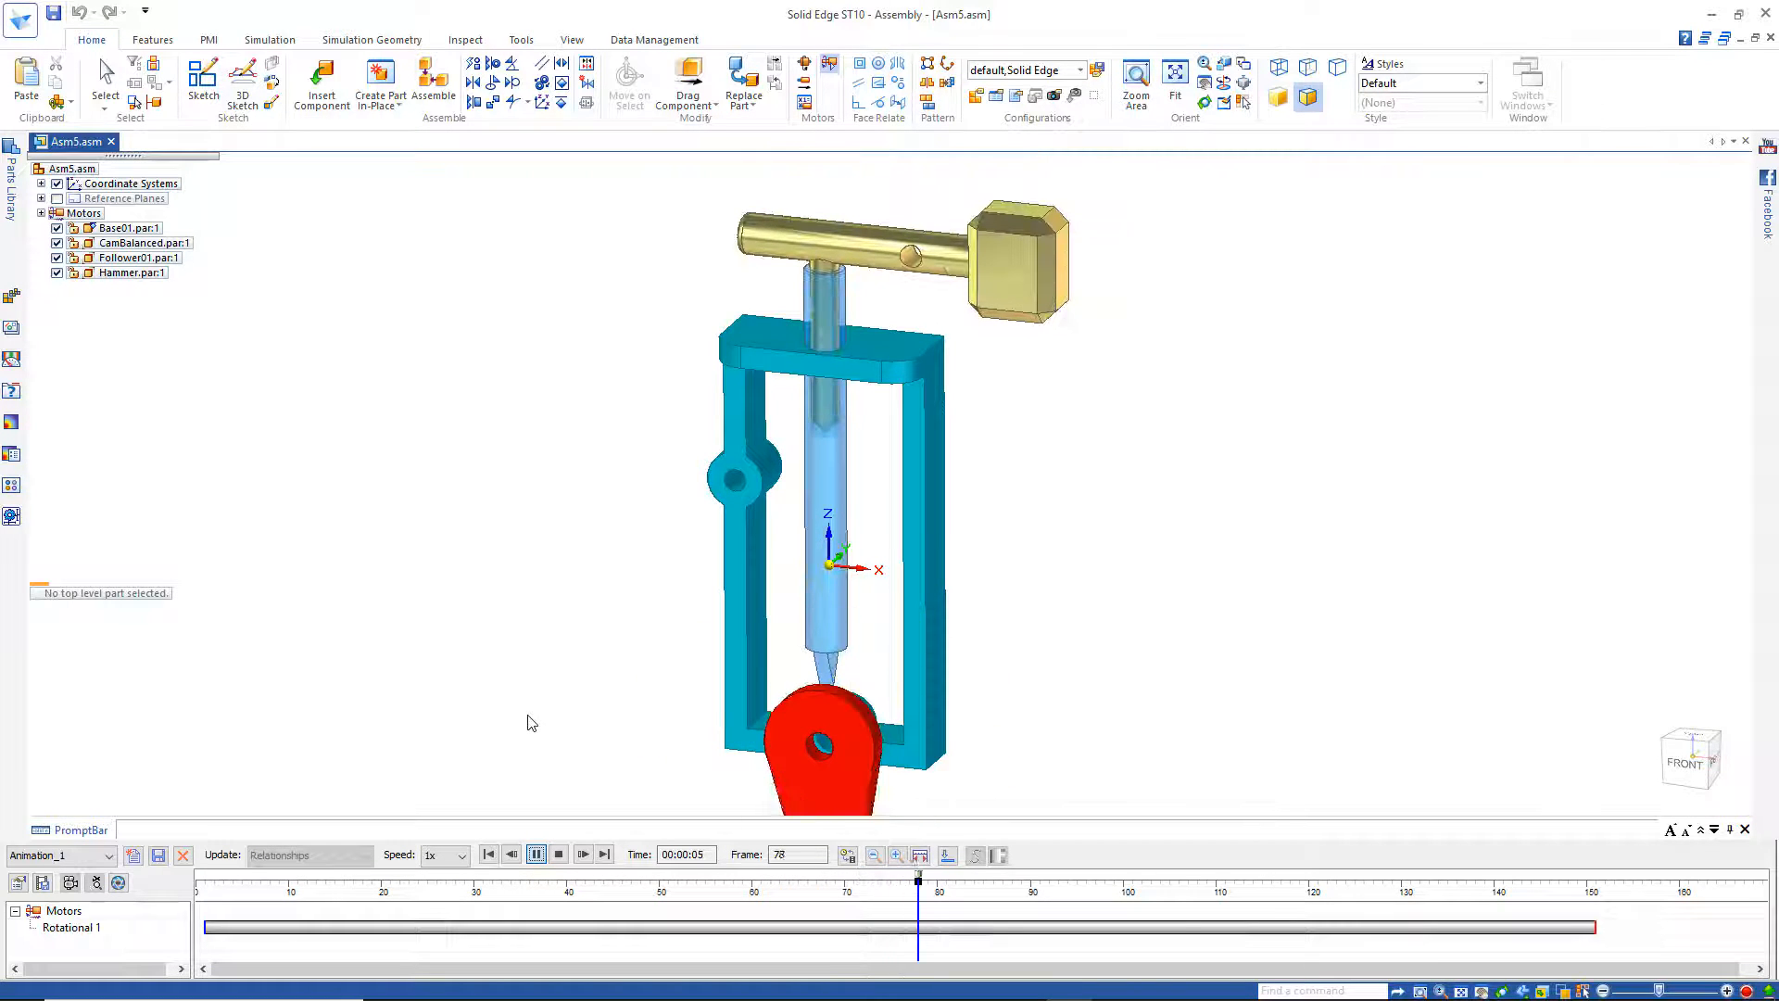
pyautogui.click(536, 854)
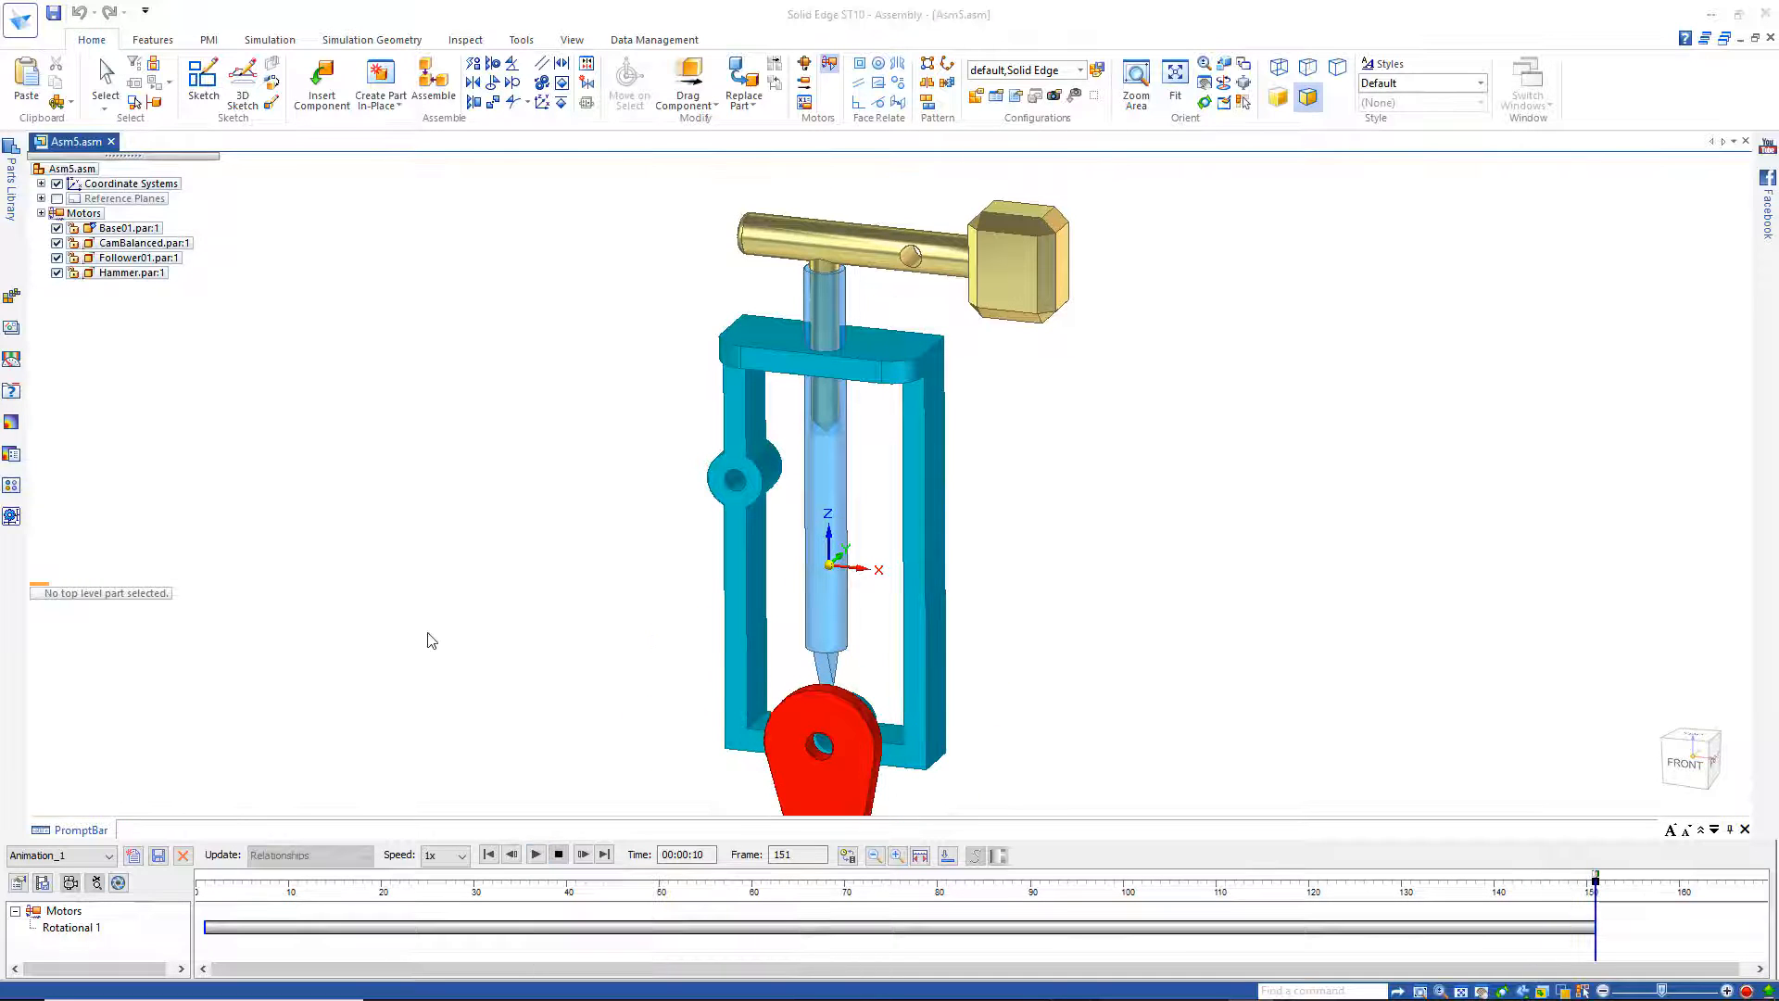
pyautogui.click(105, 82)
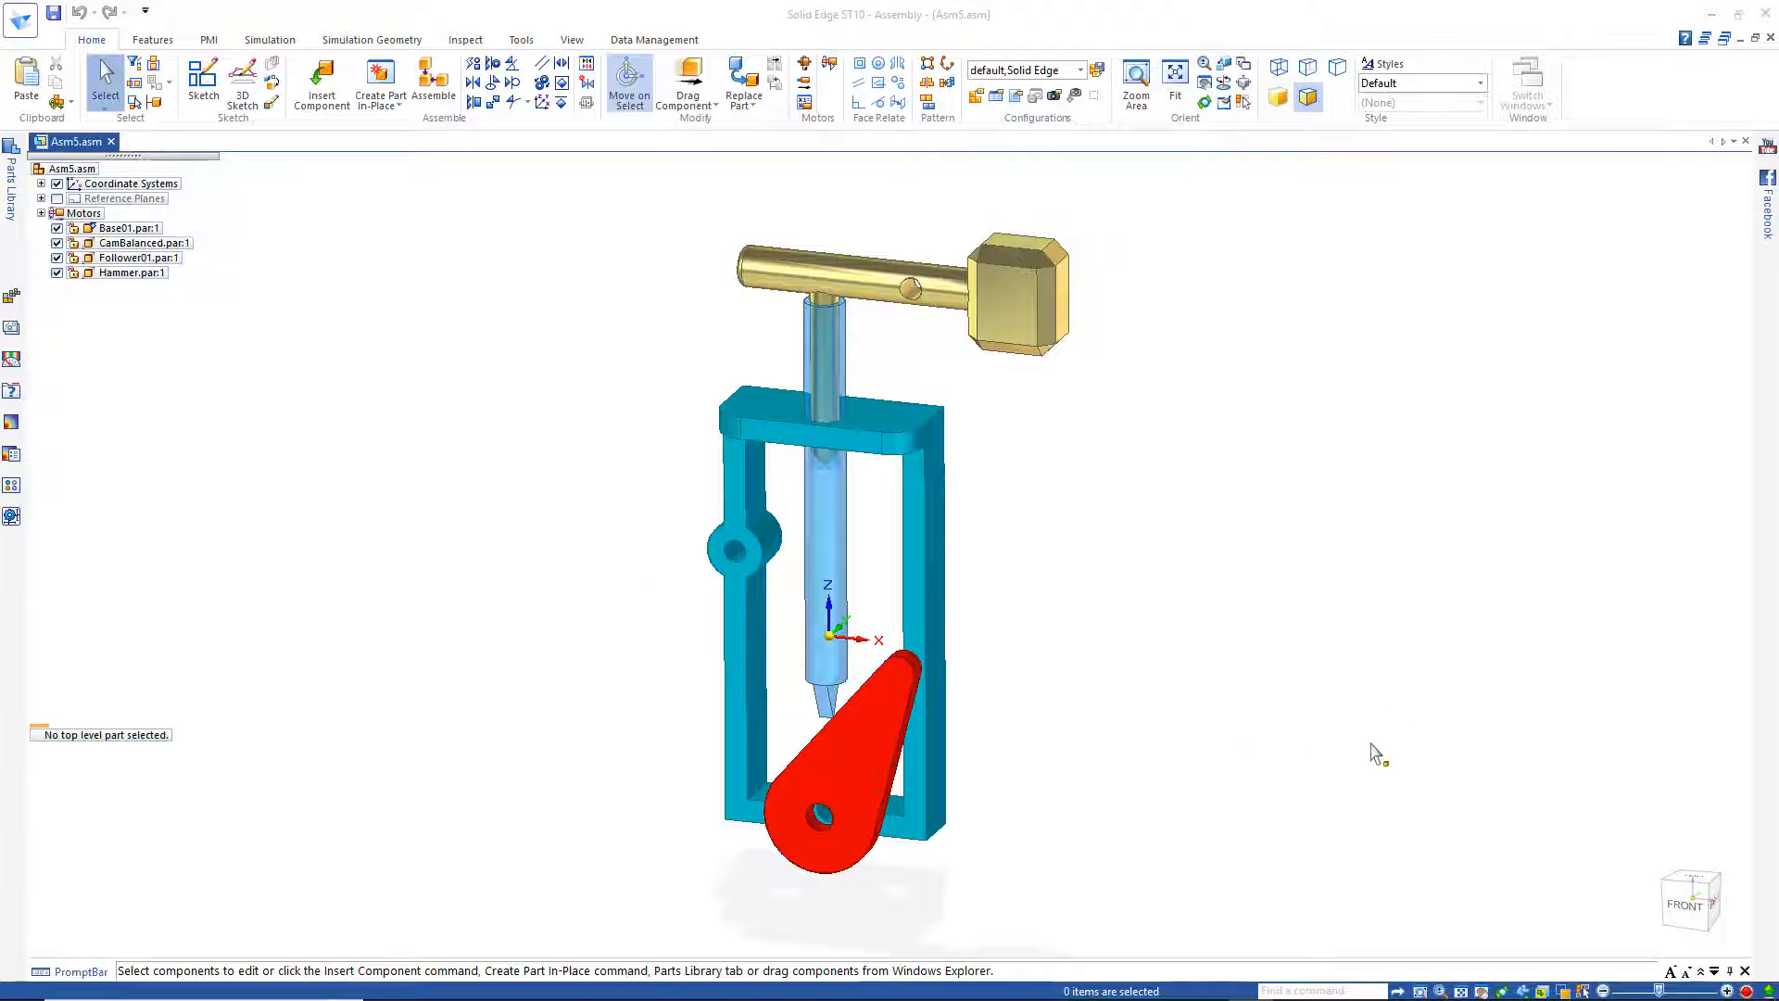
# - Delete the CamBalanced part from the assembly and browse the parts library to the Cams folder inside CamTypes01
pyautogui.click(891, 748)
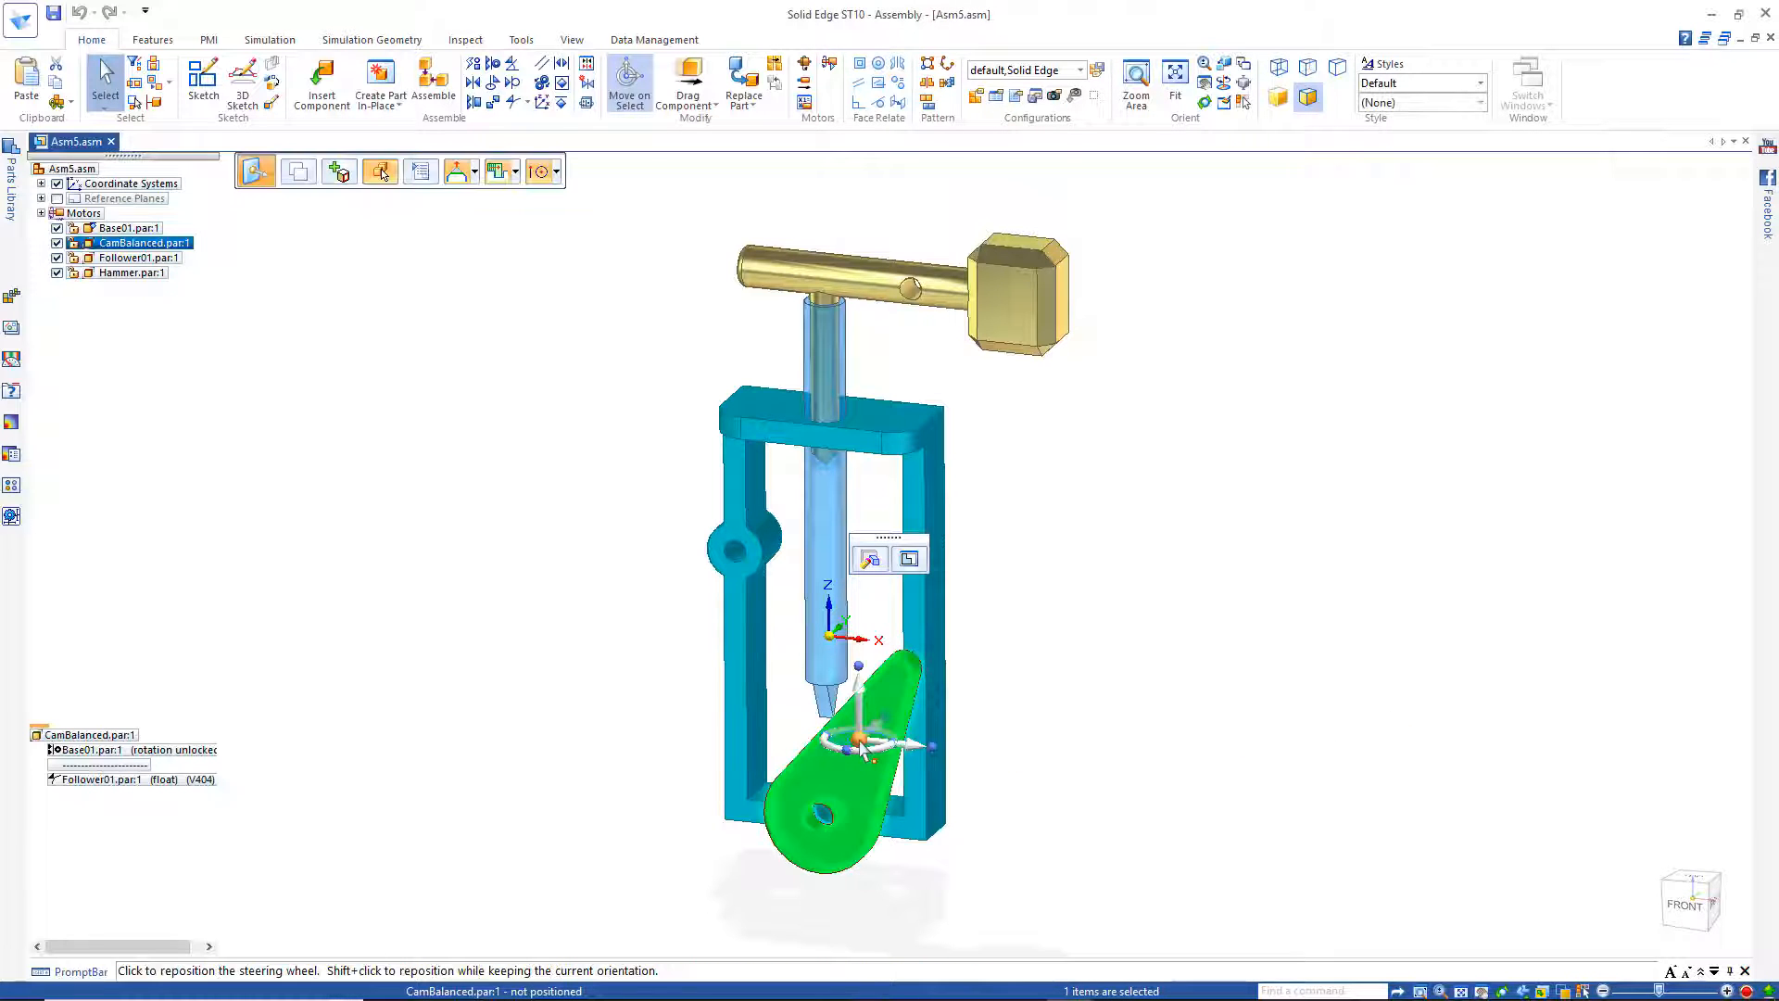
pyautogui.press('Delete')
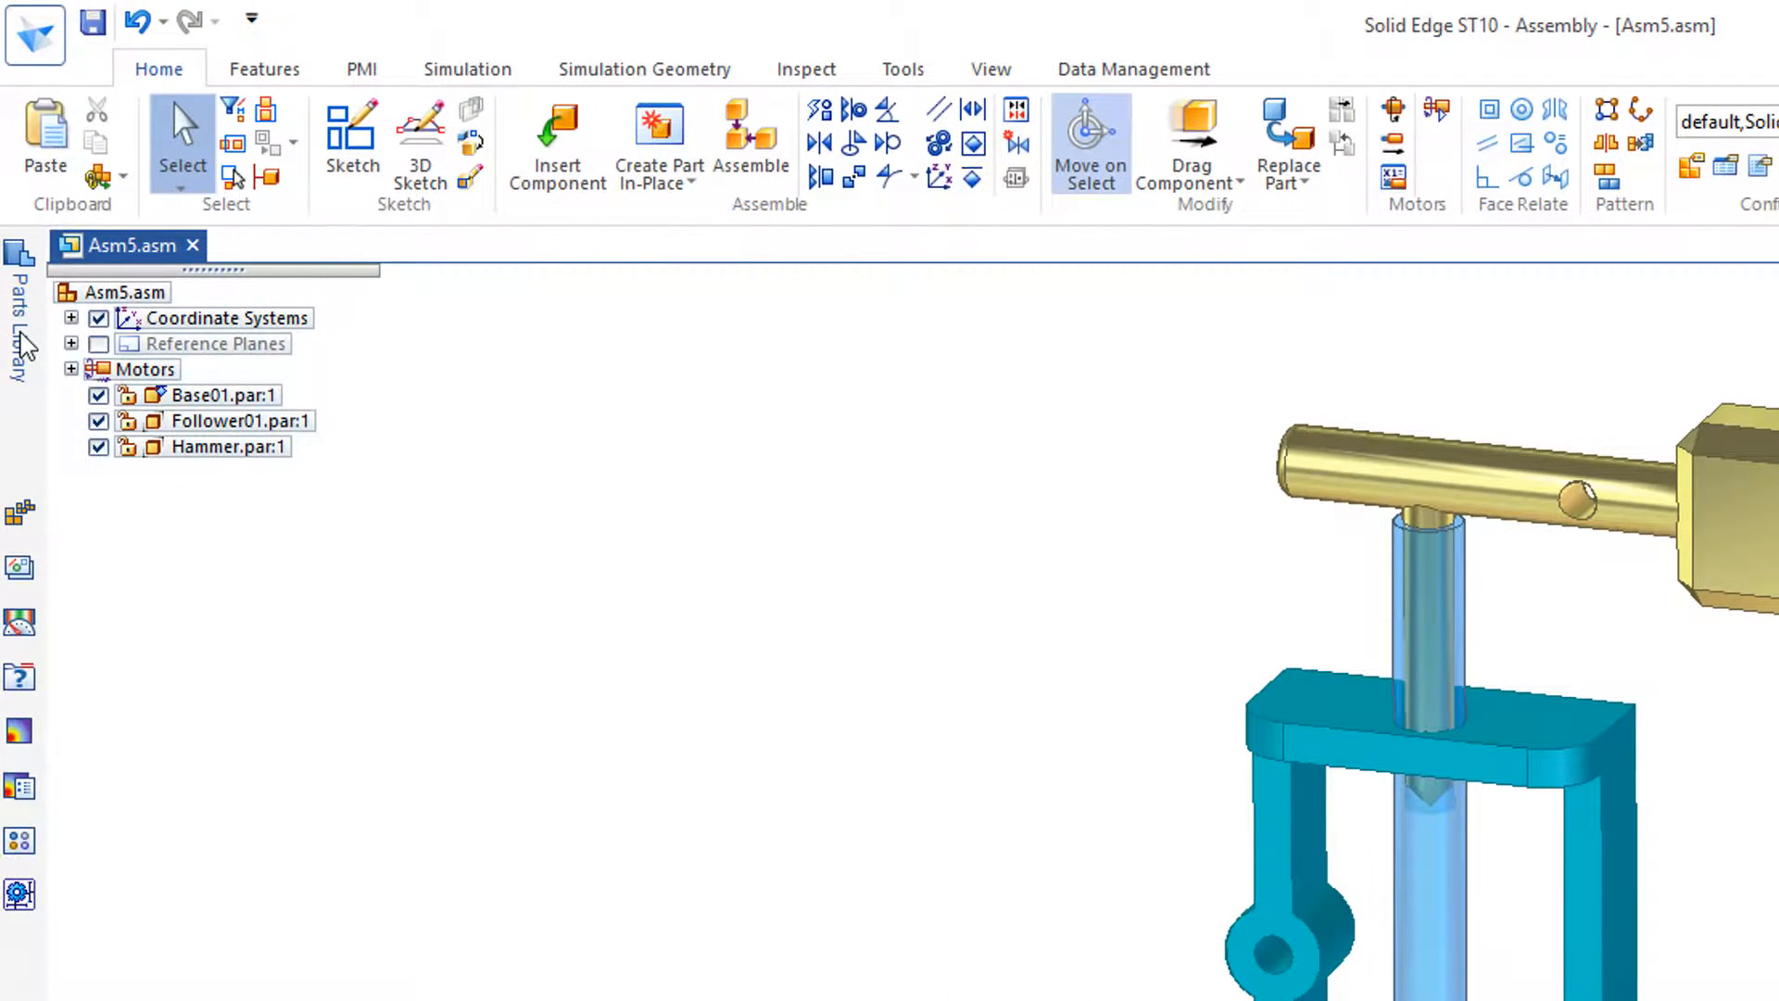
pyautogui.click(21, 344)
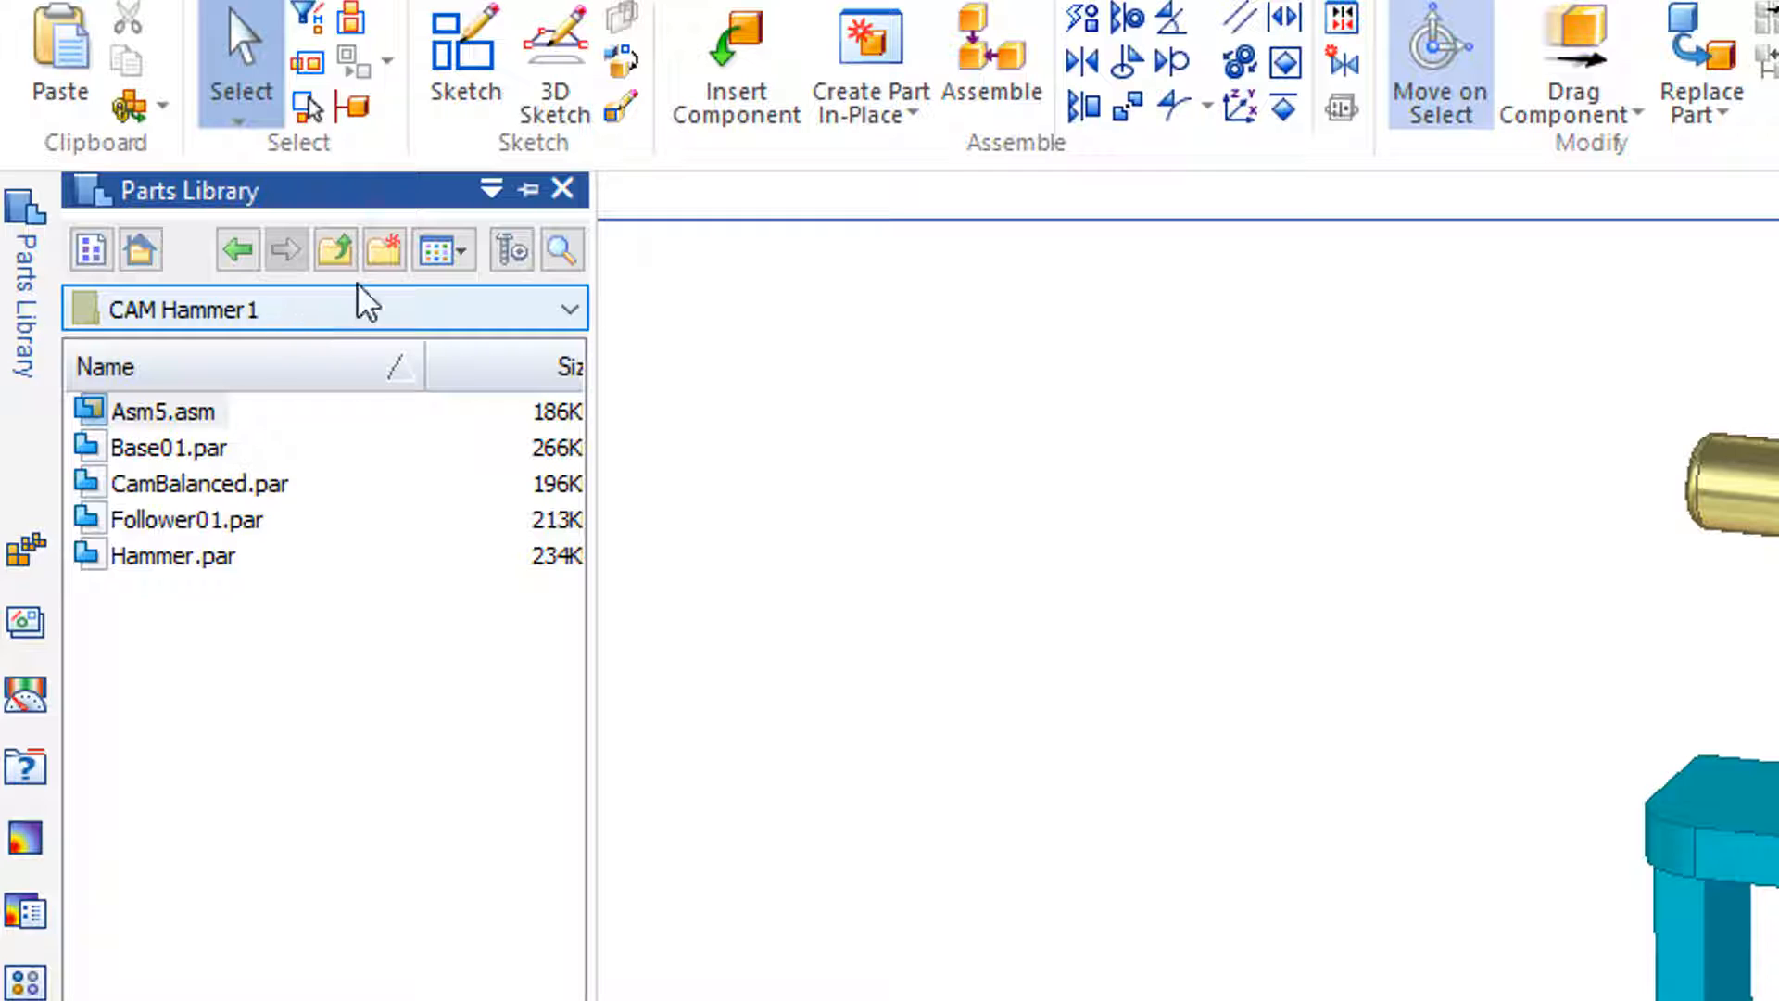
pyautogui.click(339, 258)
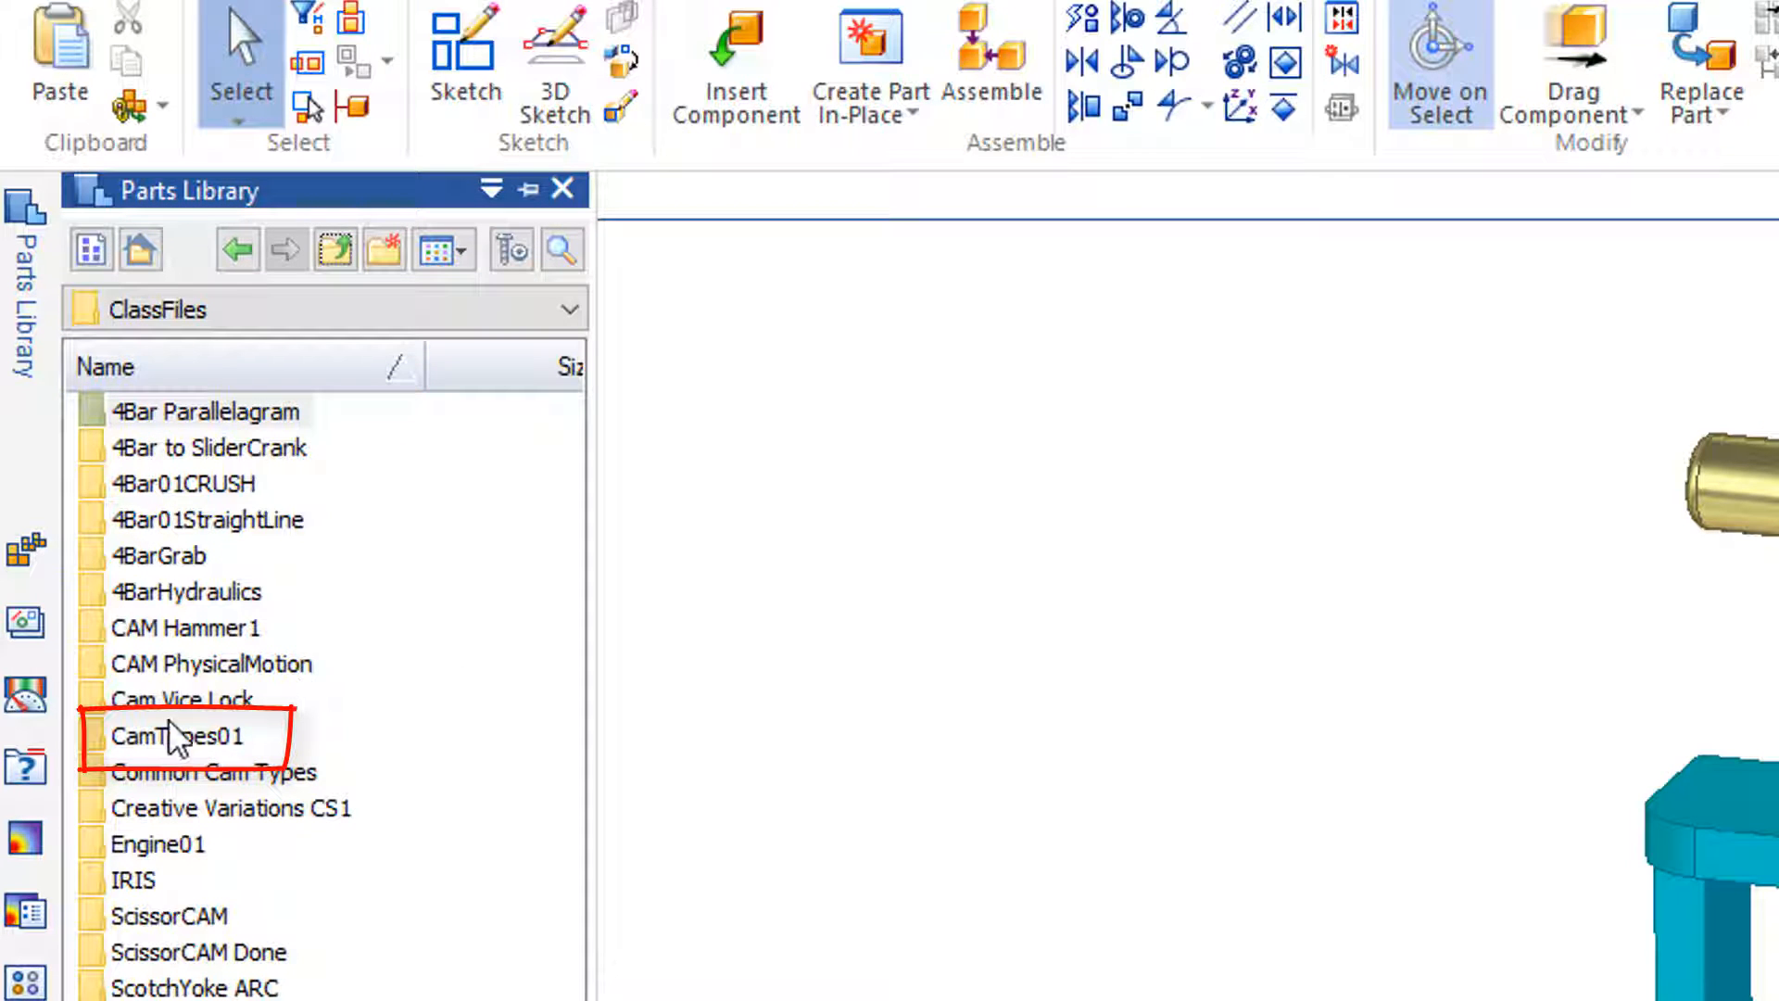
pyautogui.click(225, 738)
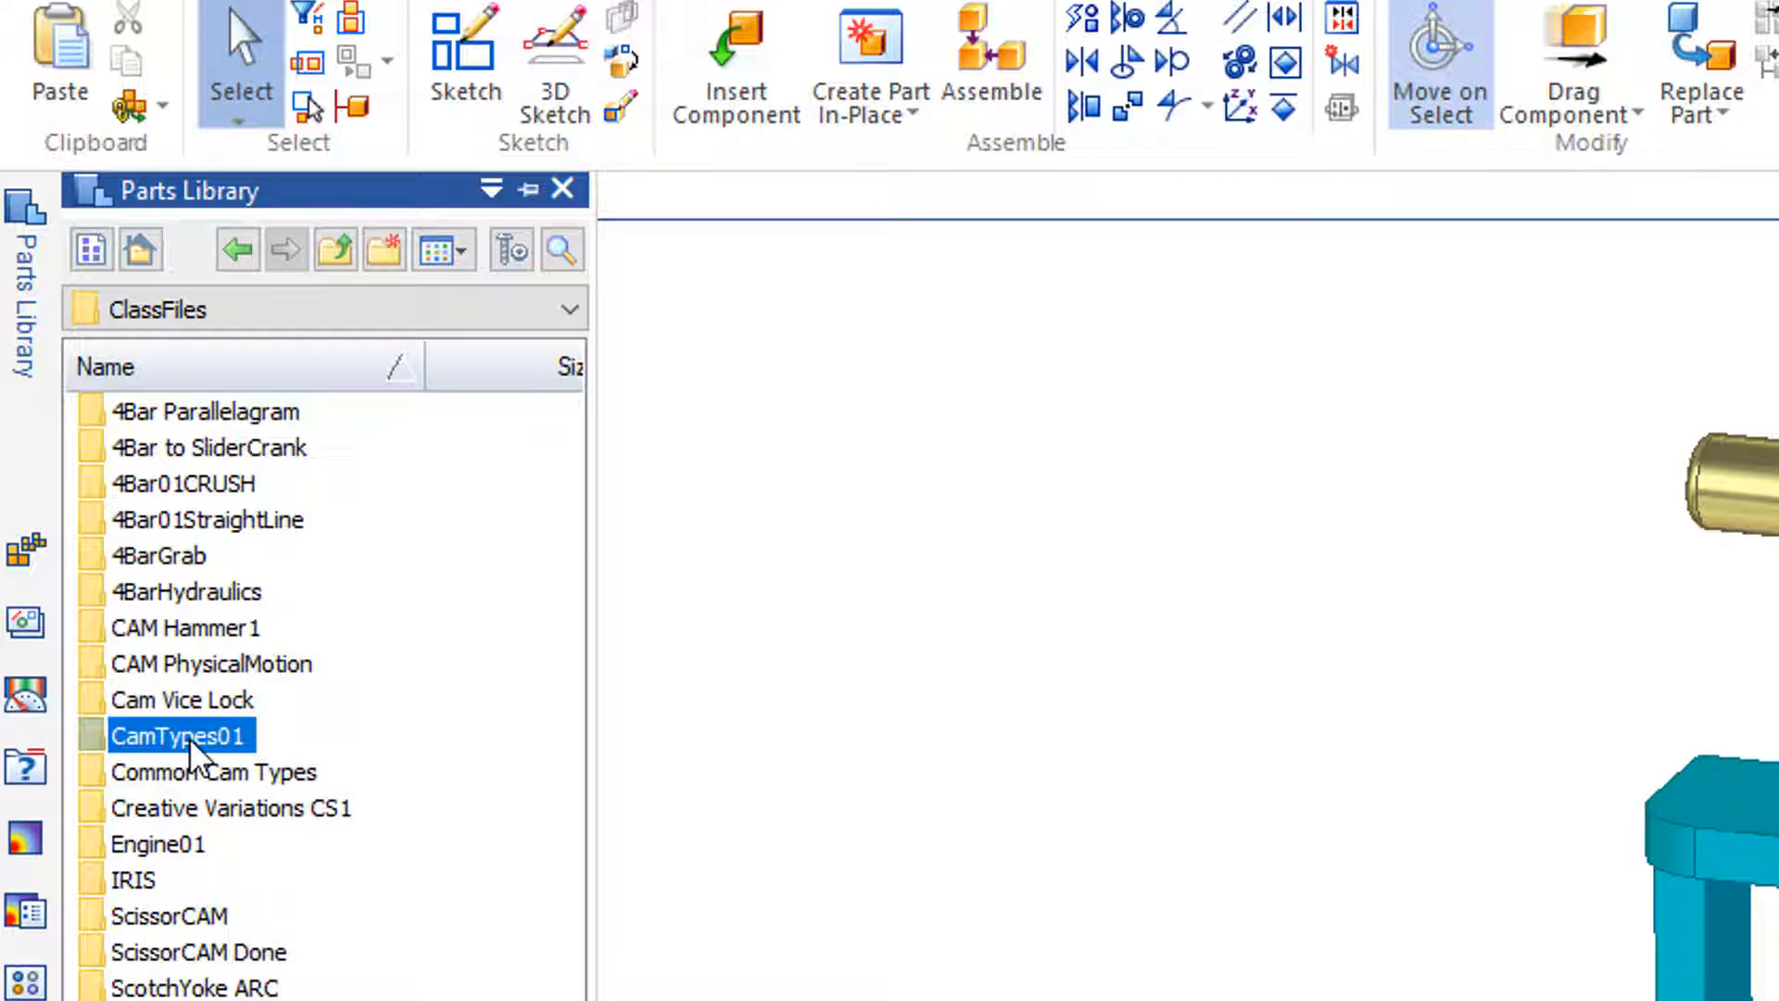
pyautogui.doubleClick(190, 738)
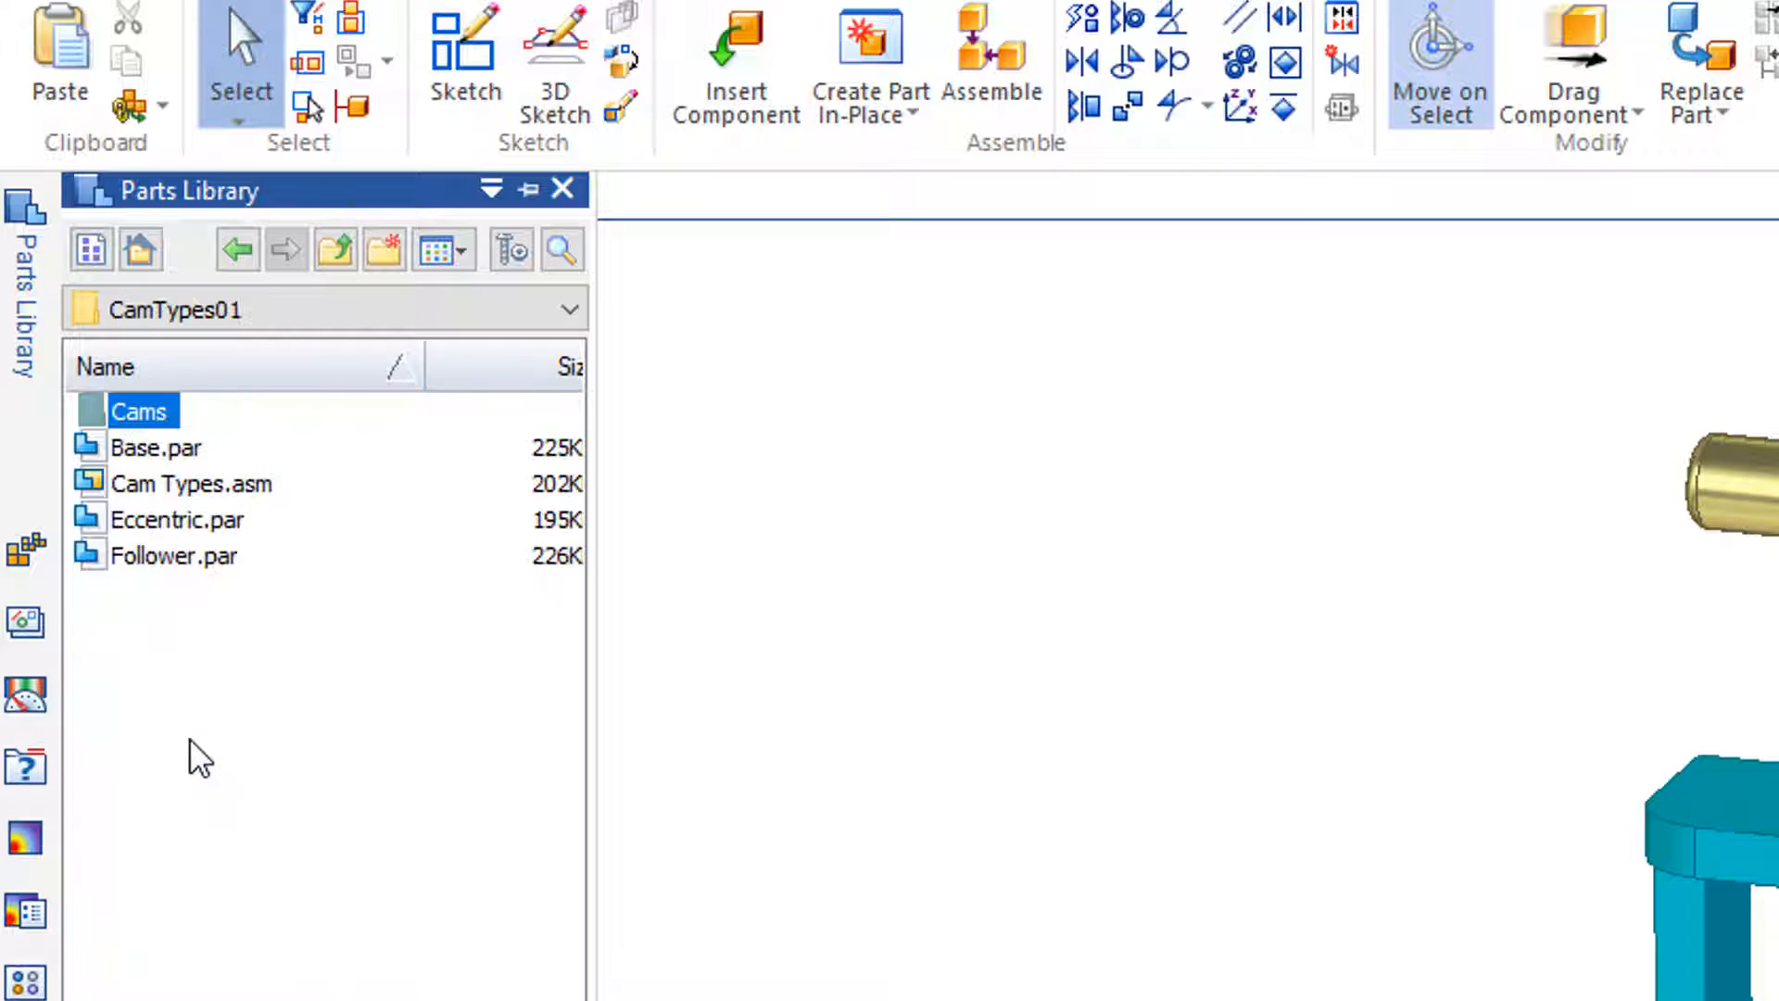
pyautogui.doubleClick(130, 415)
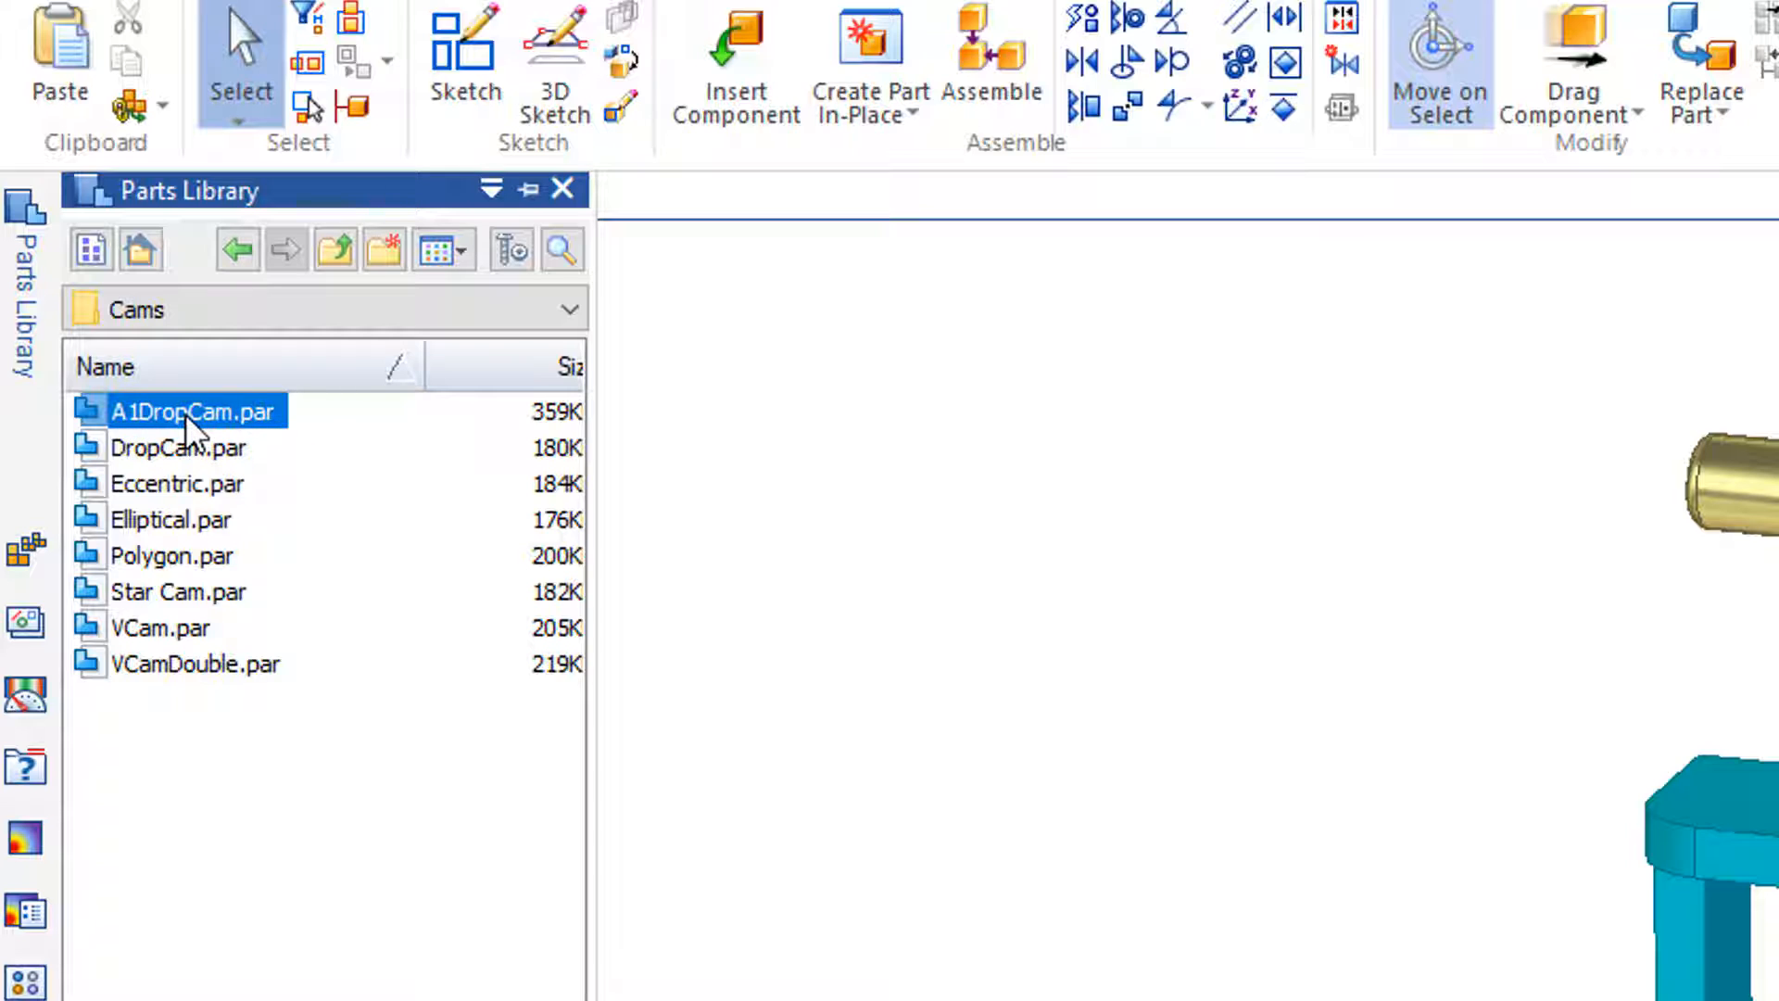
# - Insert A1DropCam.par into the assembly and axially align its hole with the lower pivot hole of Base01, leaving rotation free
pyautogui.moveTo(190, 426); pyautogui.dragTo(1289, 798)
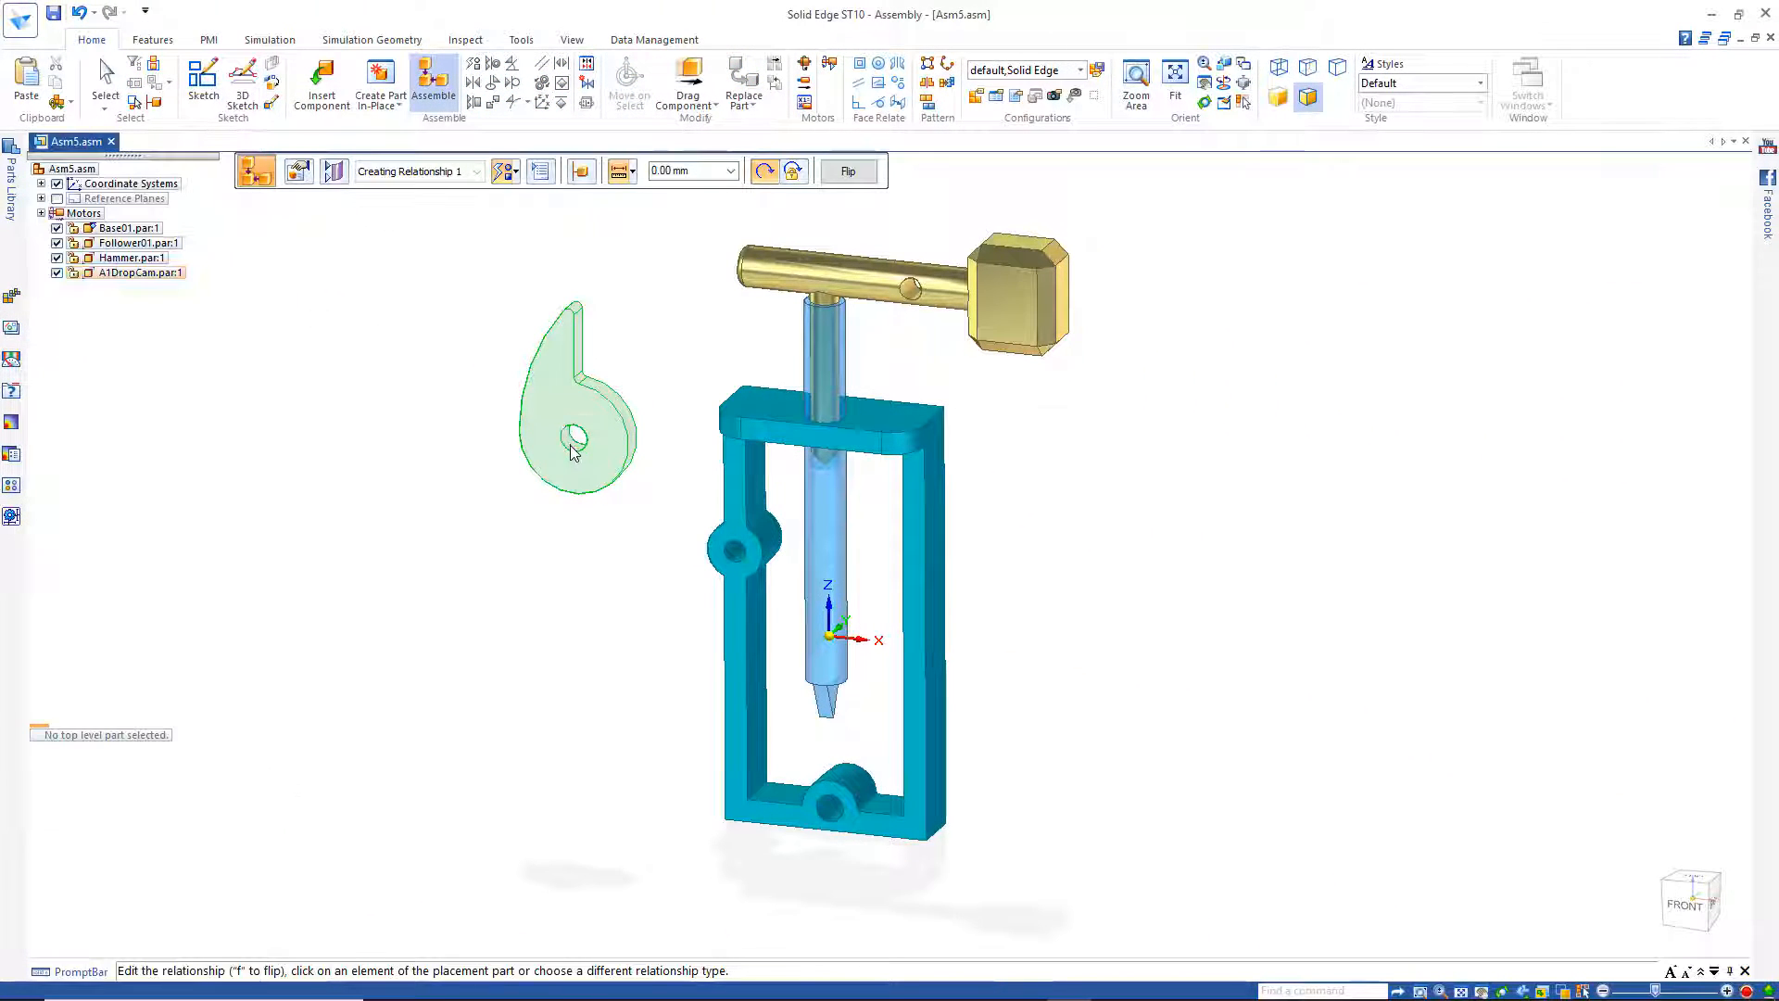
pyautogui.click(574, 453)
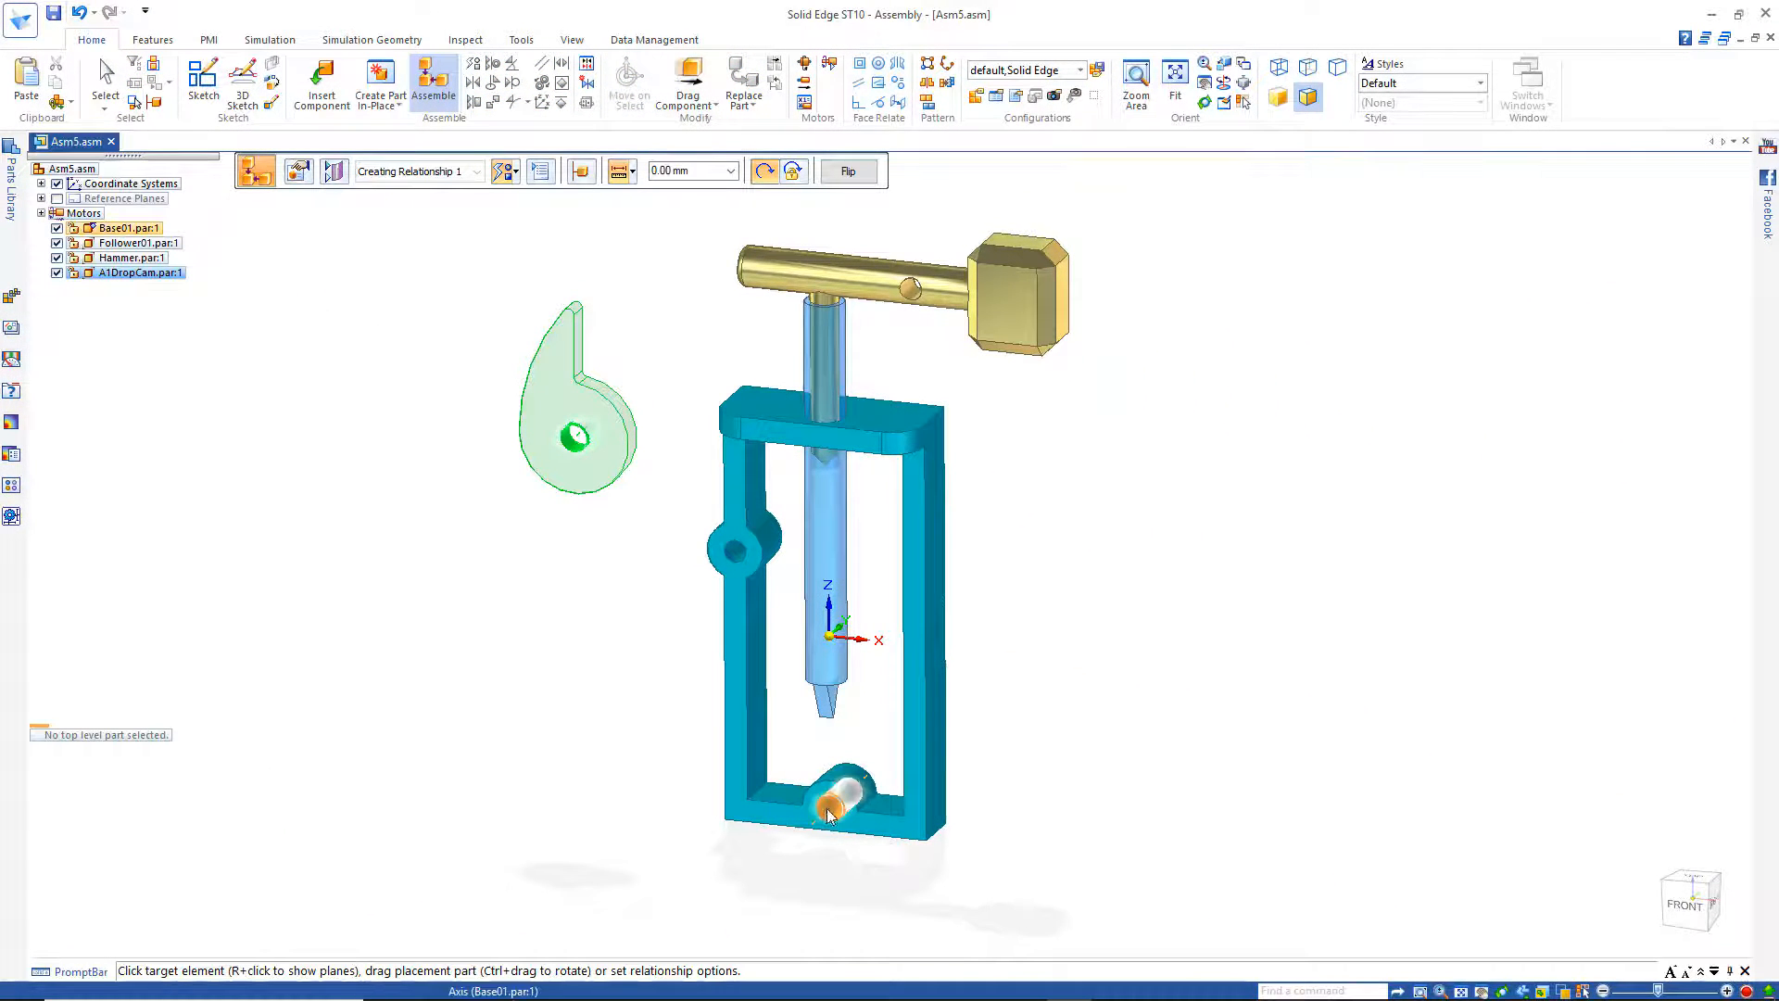
pyautogui.click(829, 815)
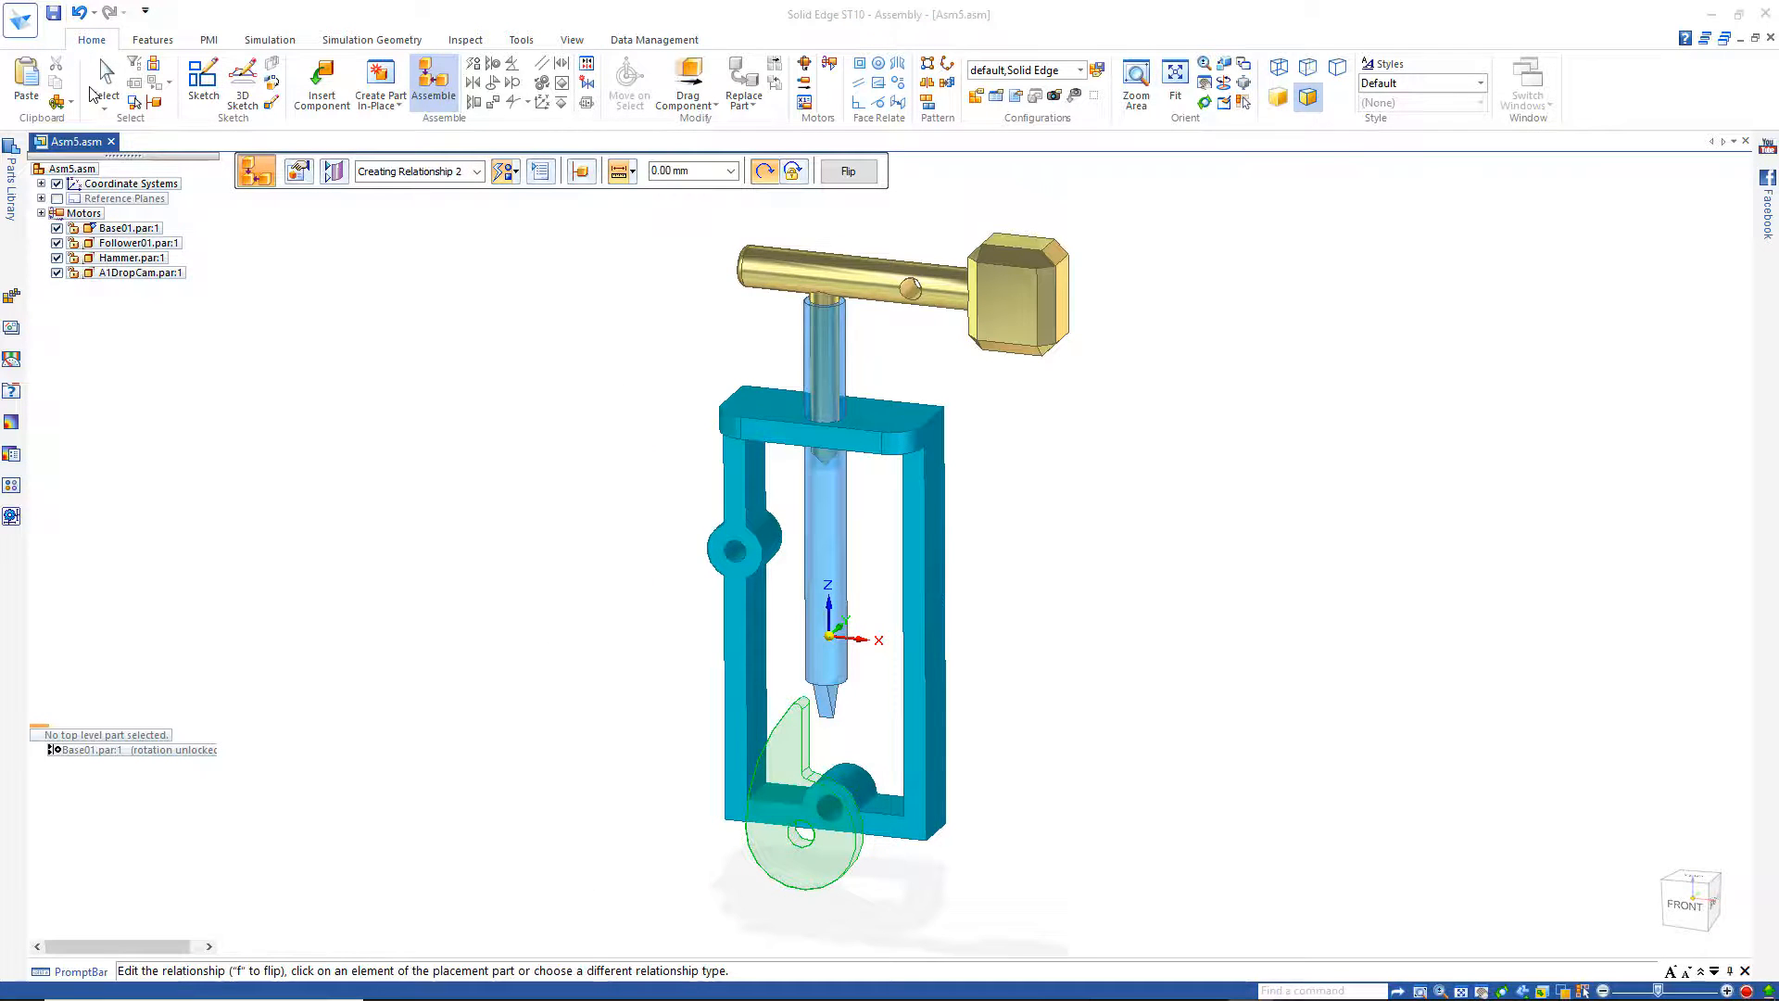
pyautogui.click(93, 93)
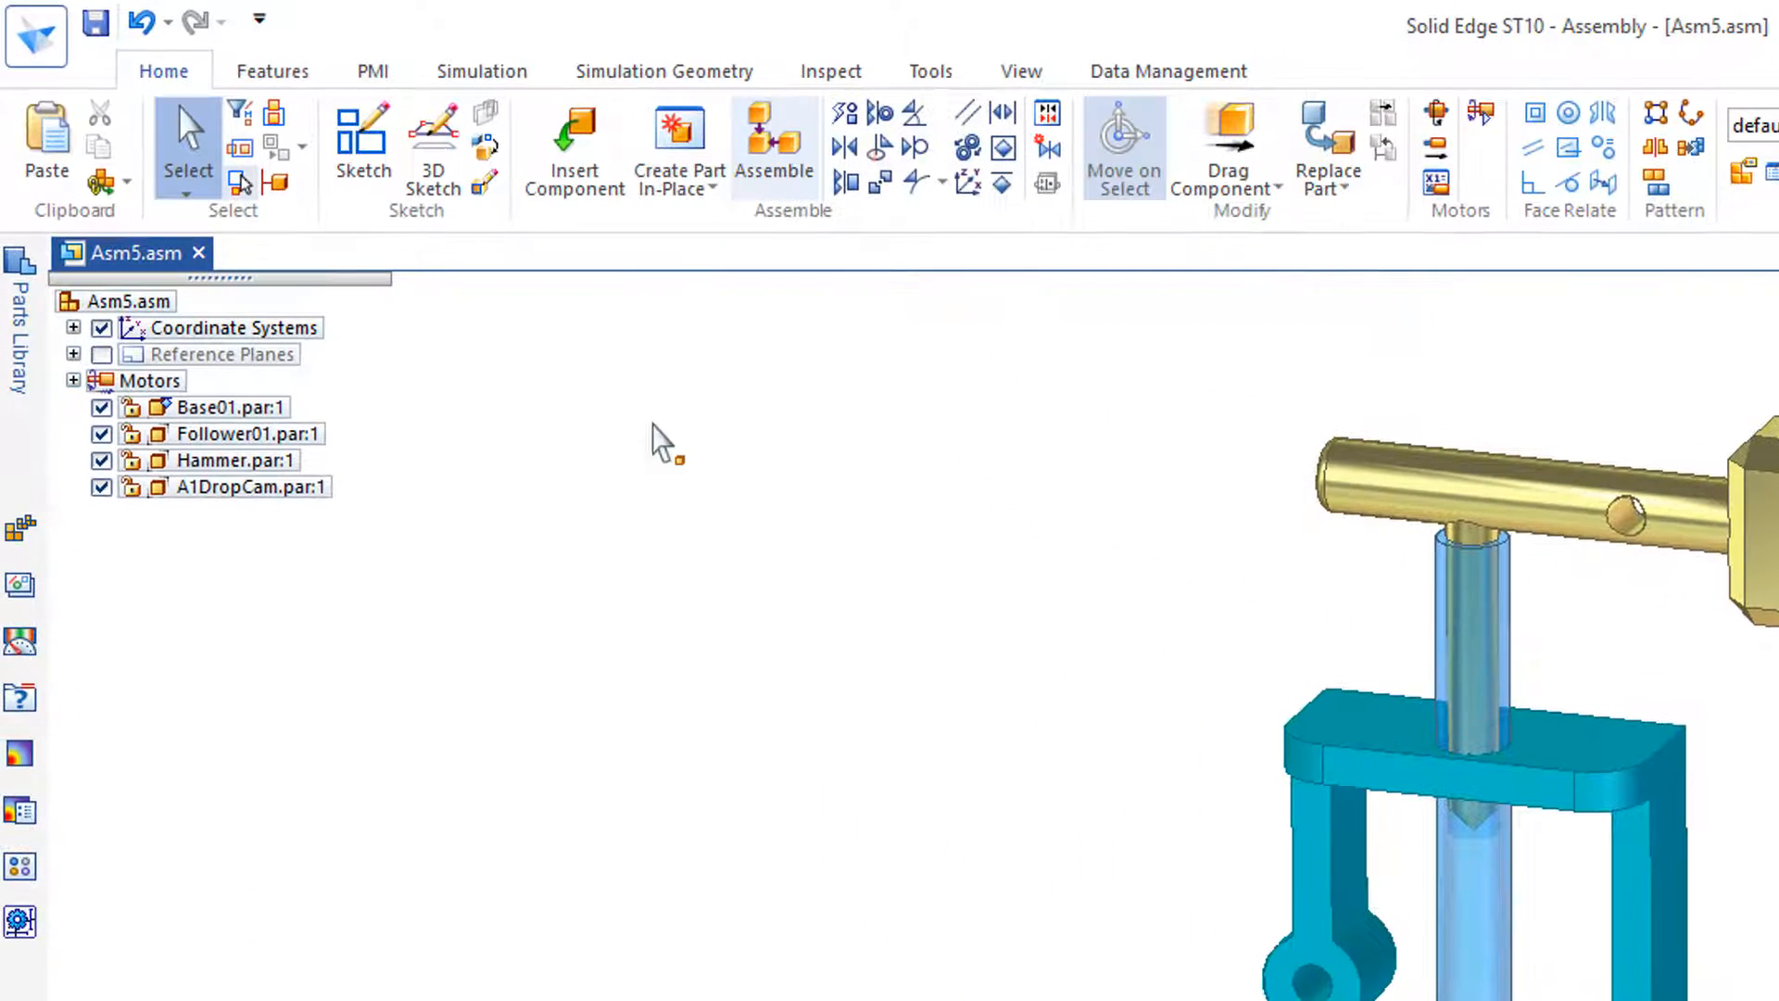
# - Add a path relationship between the follower's tip vertex and the rear outer edge chain of the drop cam
pyautogui.click(917, 190)
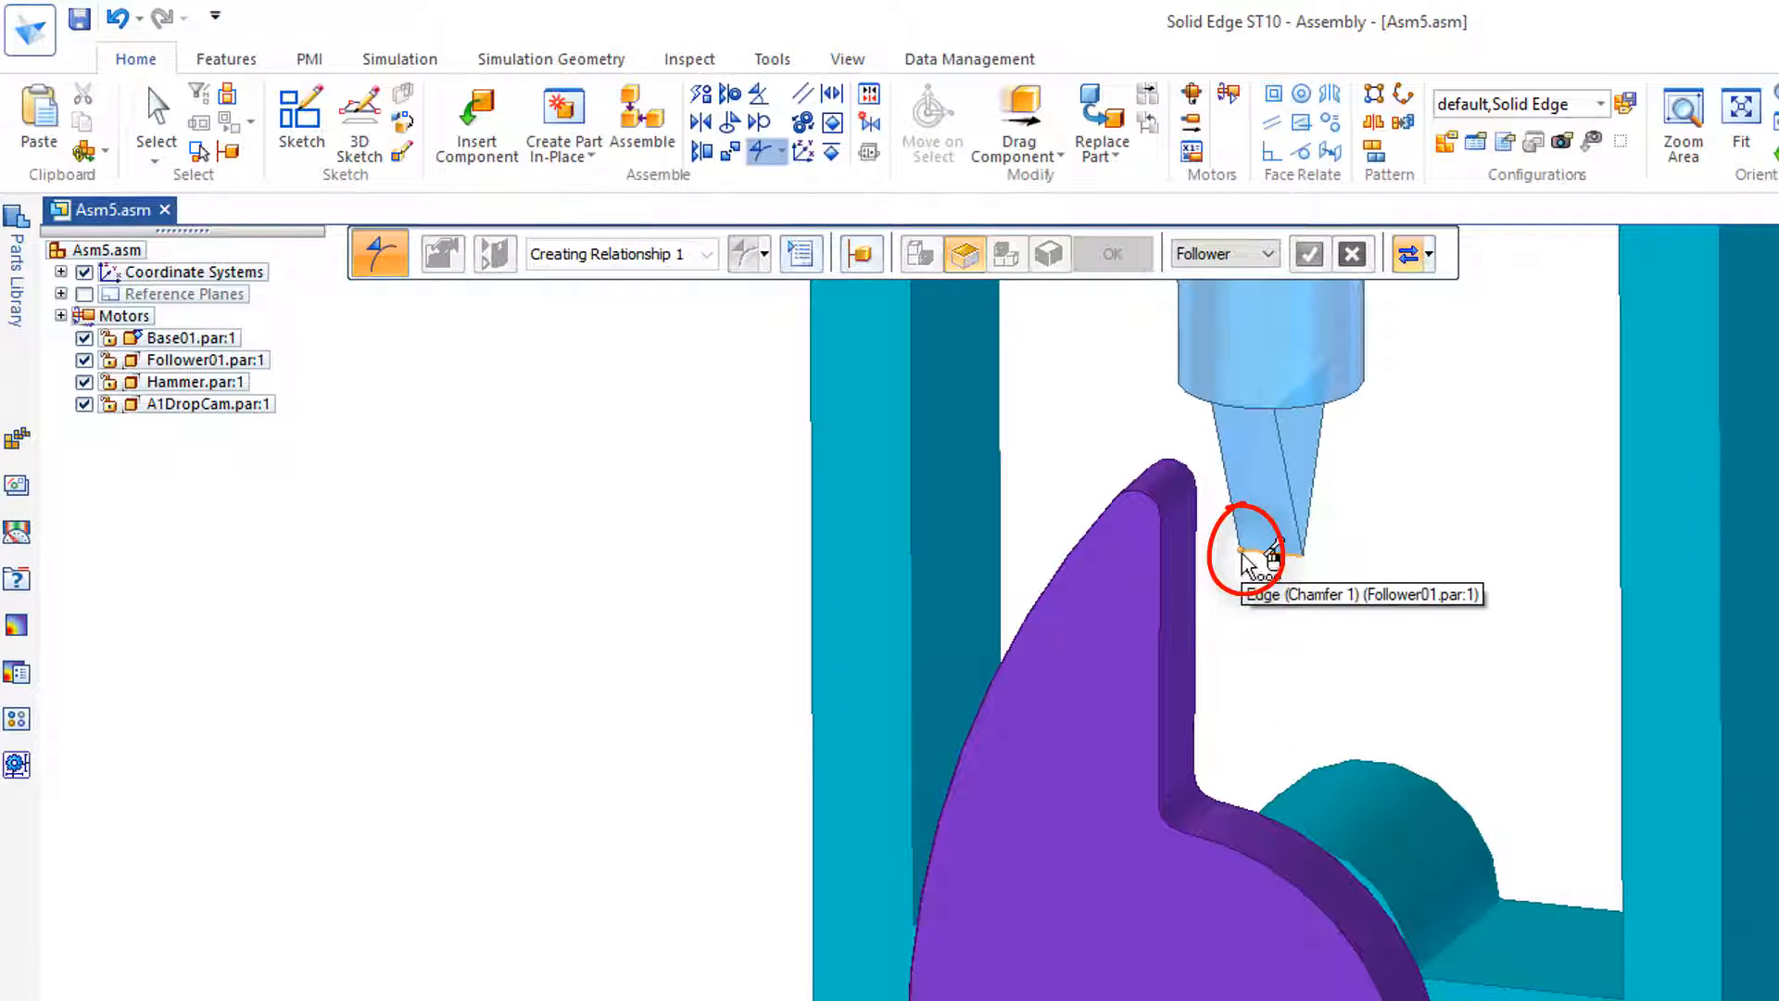
pyautogui.click(1242, 554)
pyautogui.moveTo(1477, 639); pyautogui.dragTo(1353, 621, button='middle')
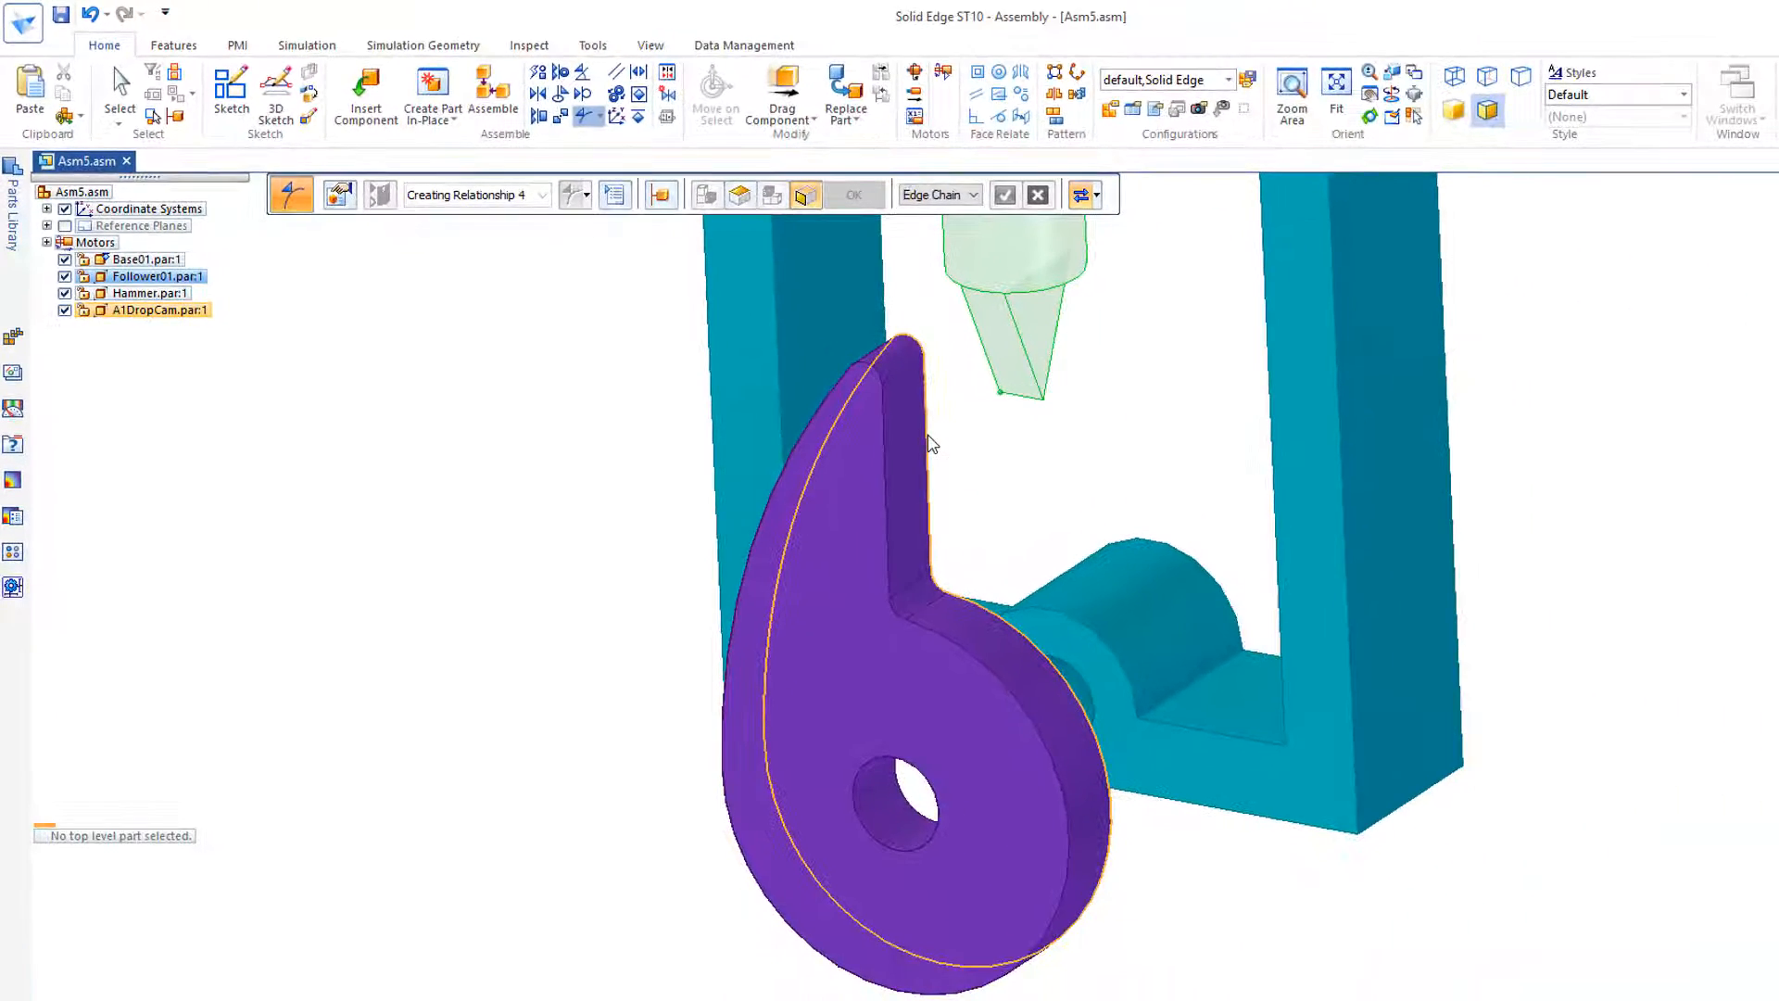
pyautogui.click(930, 444)
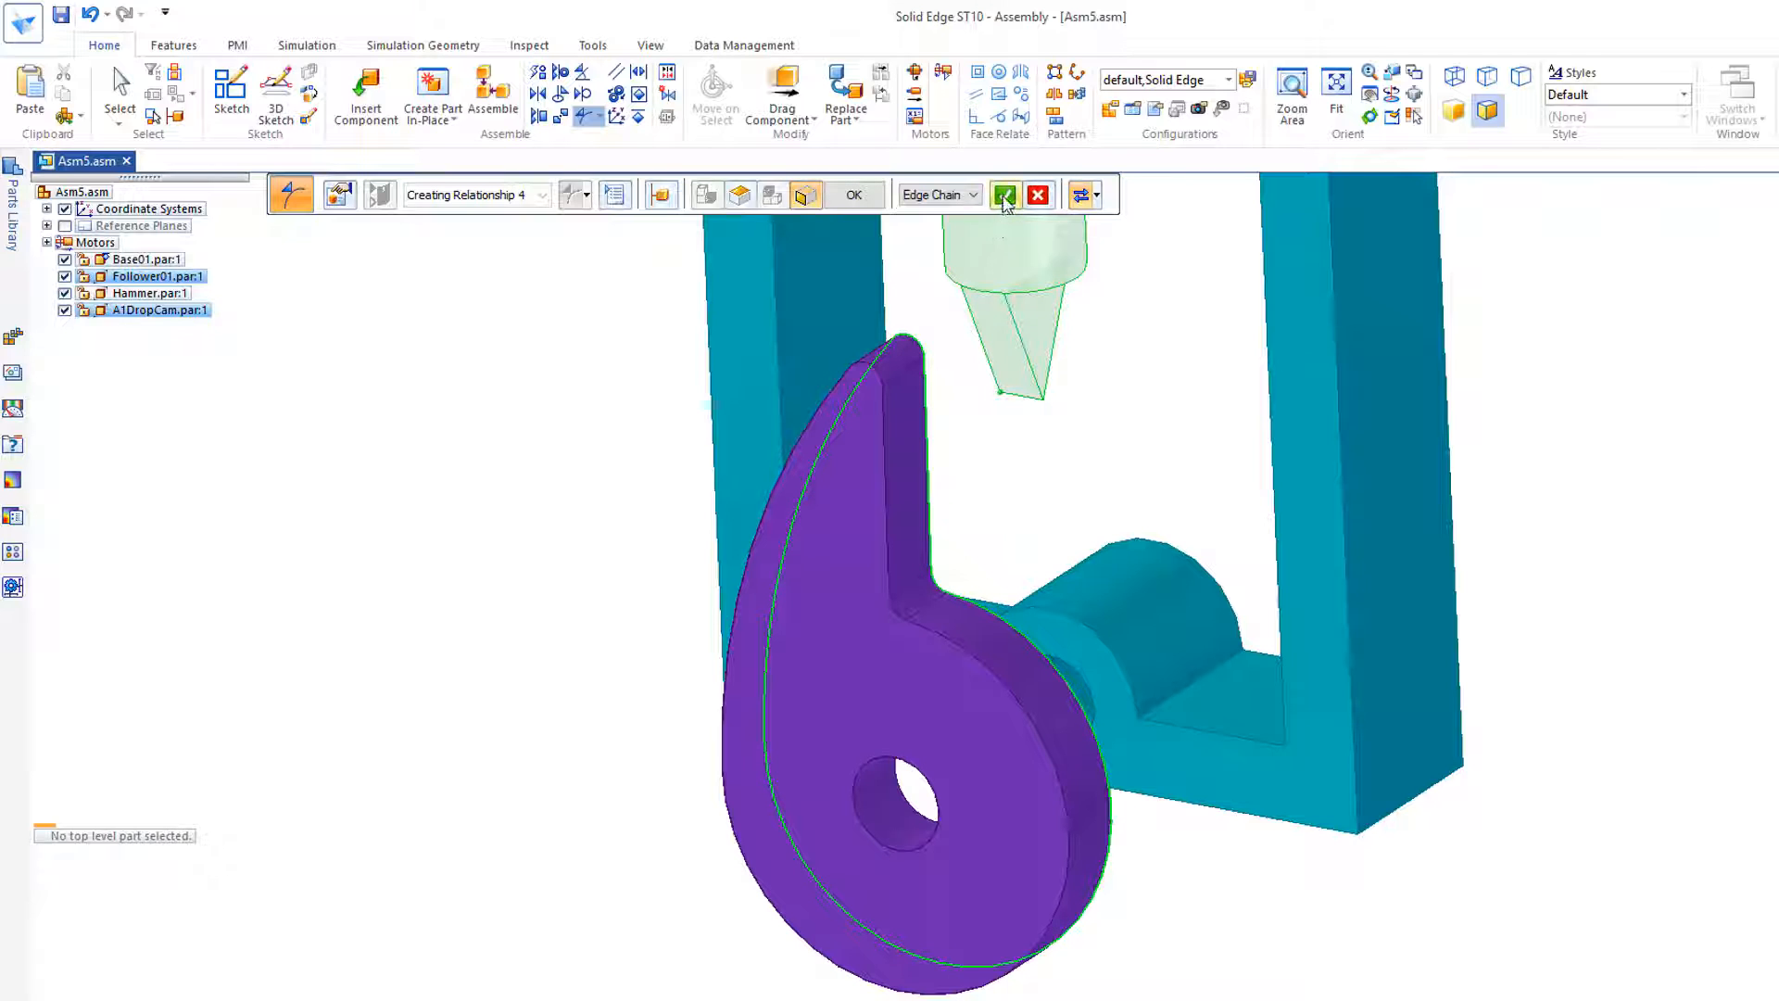
pyautogui.click(1005, 195)
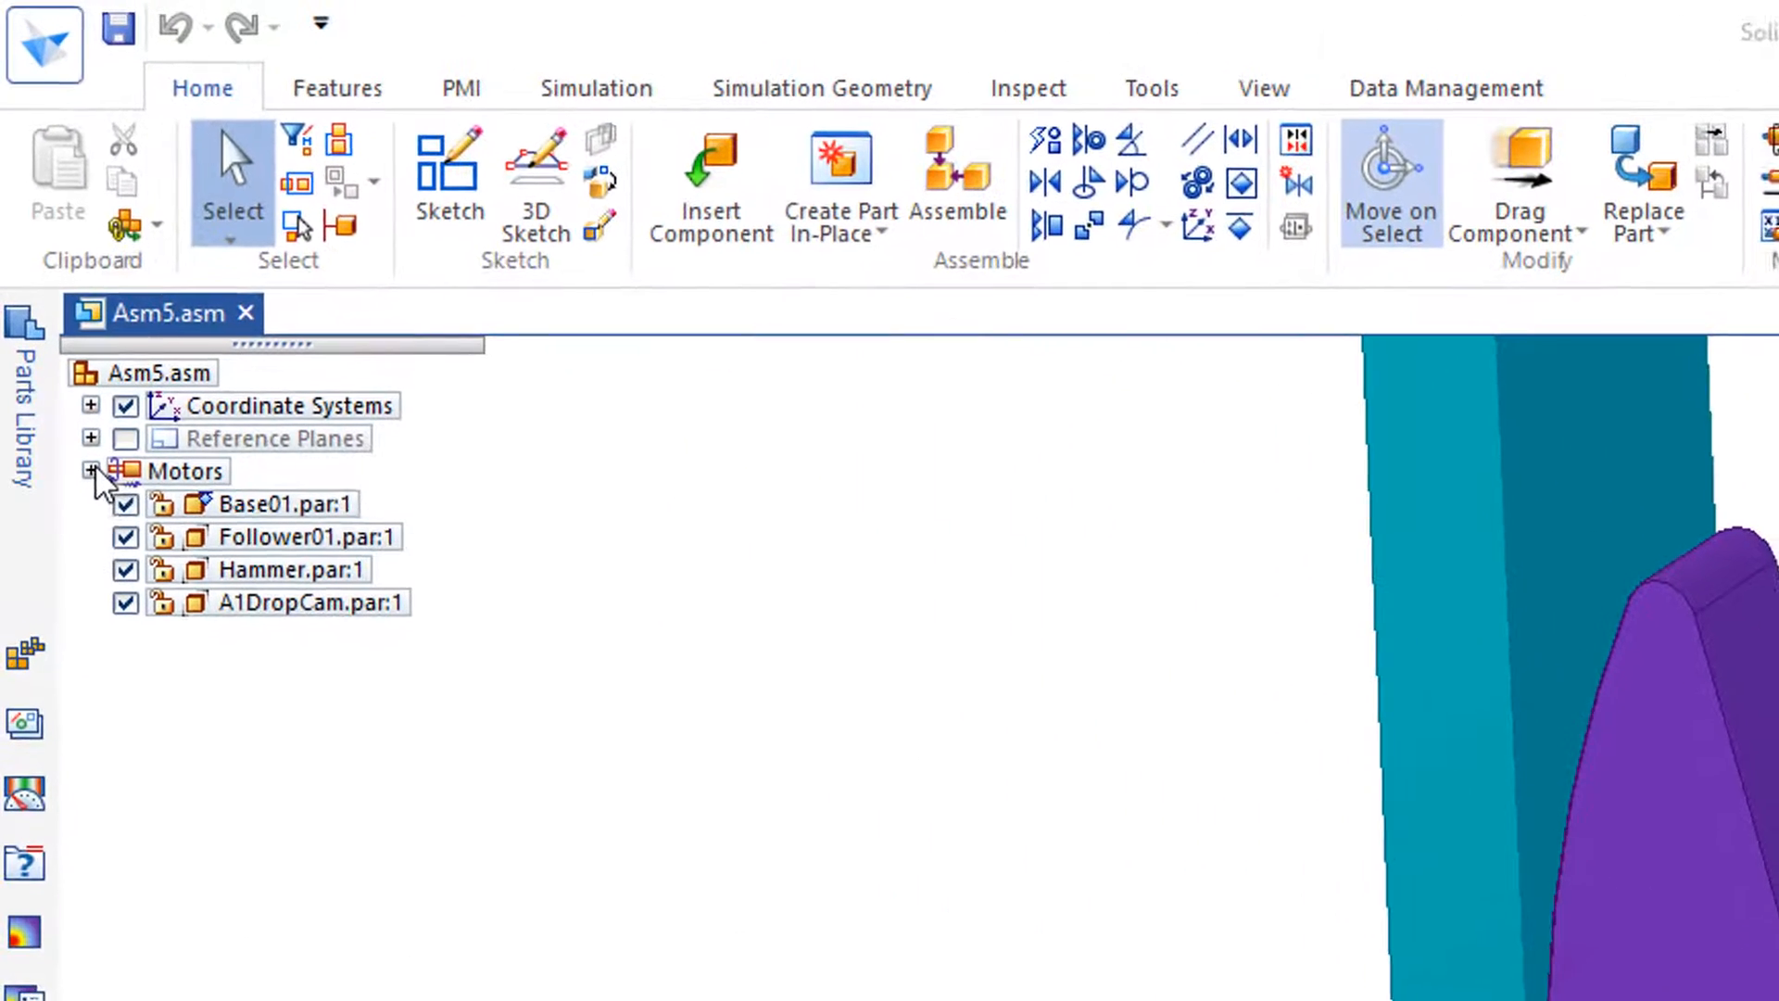
# - Delete the broken Rotational 1 motor from the assembly
pyautogui.click(41, 213)
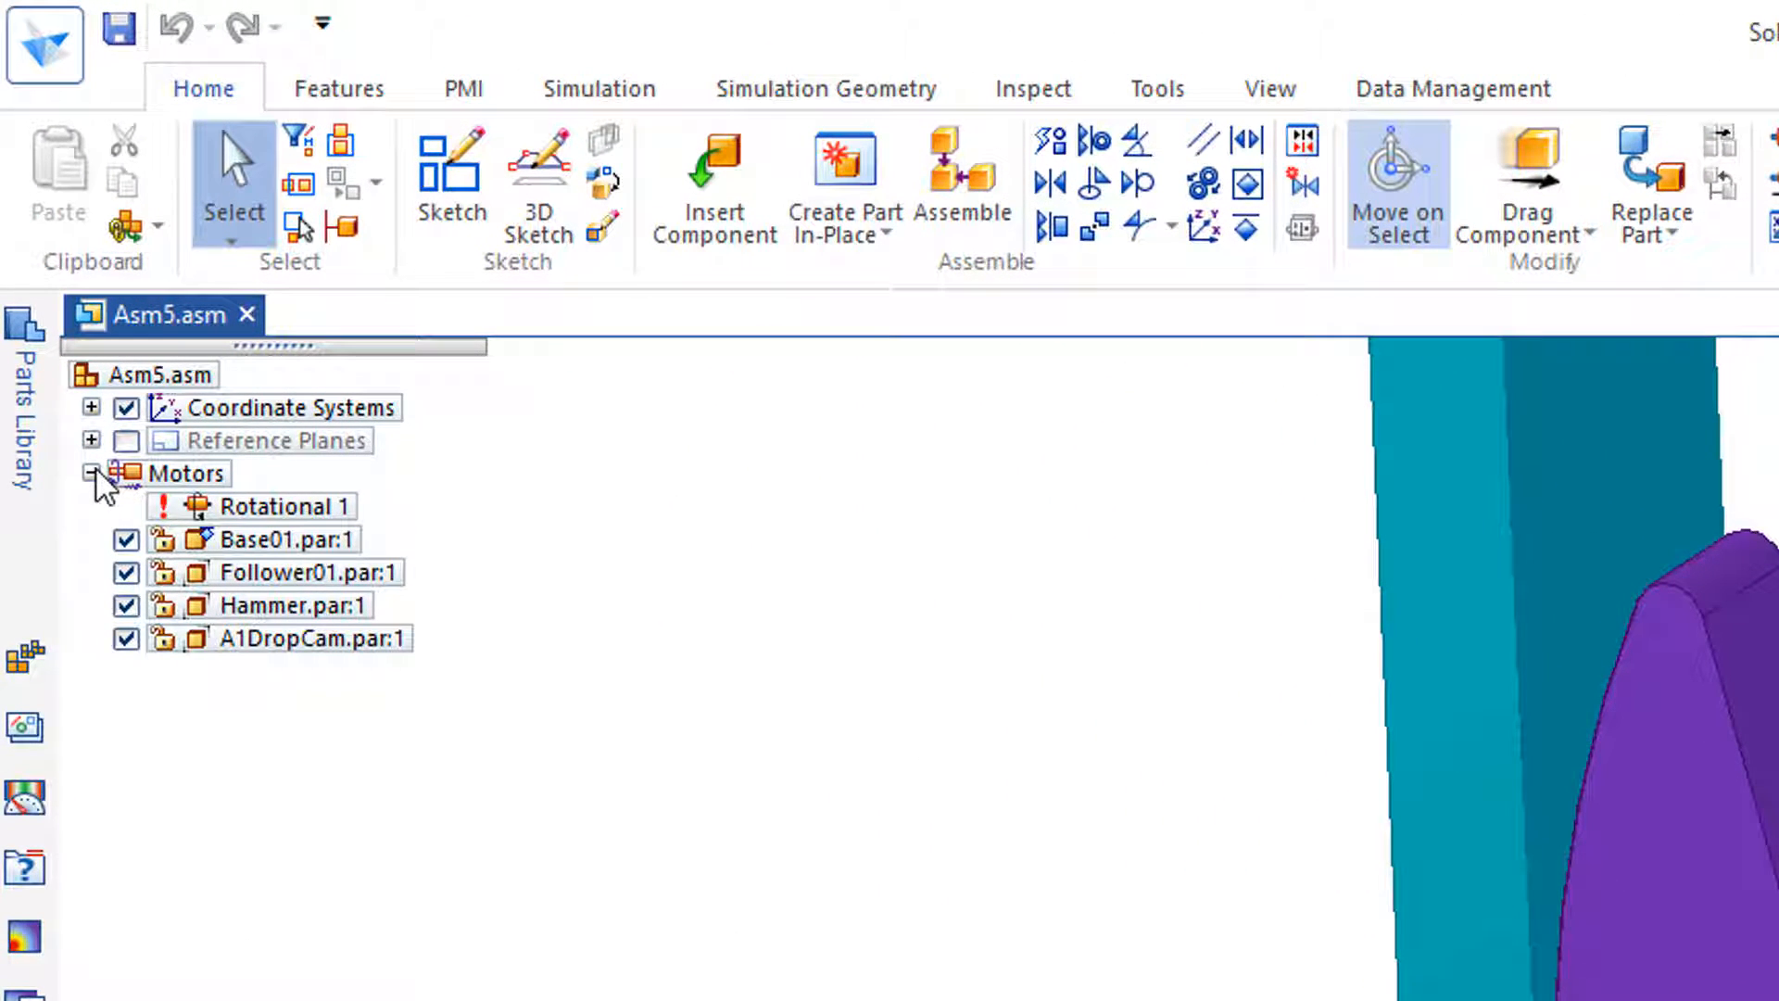
pyautogui.click(276, 508)
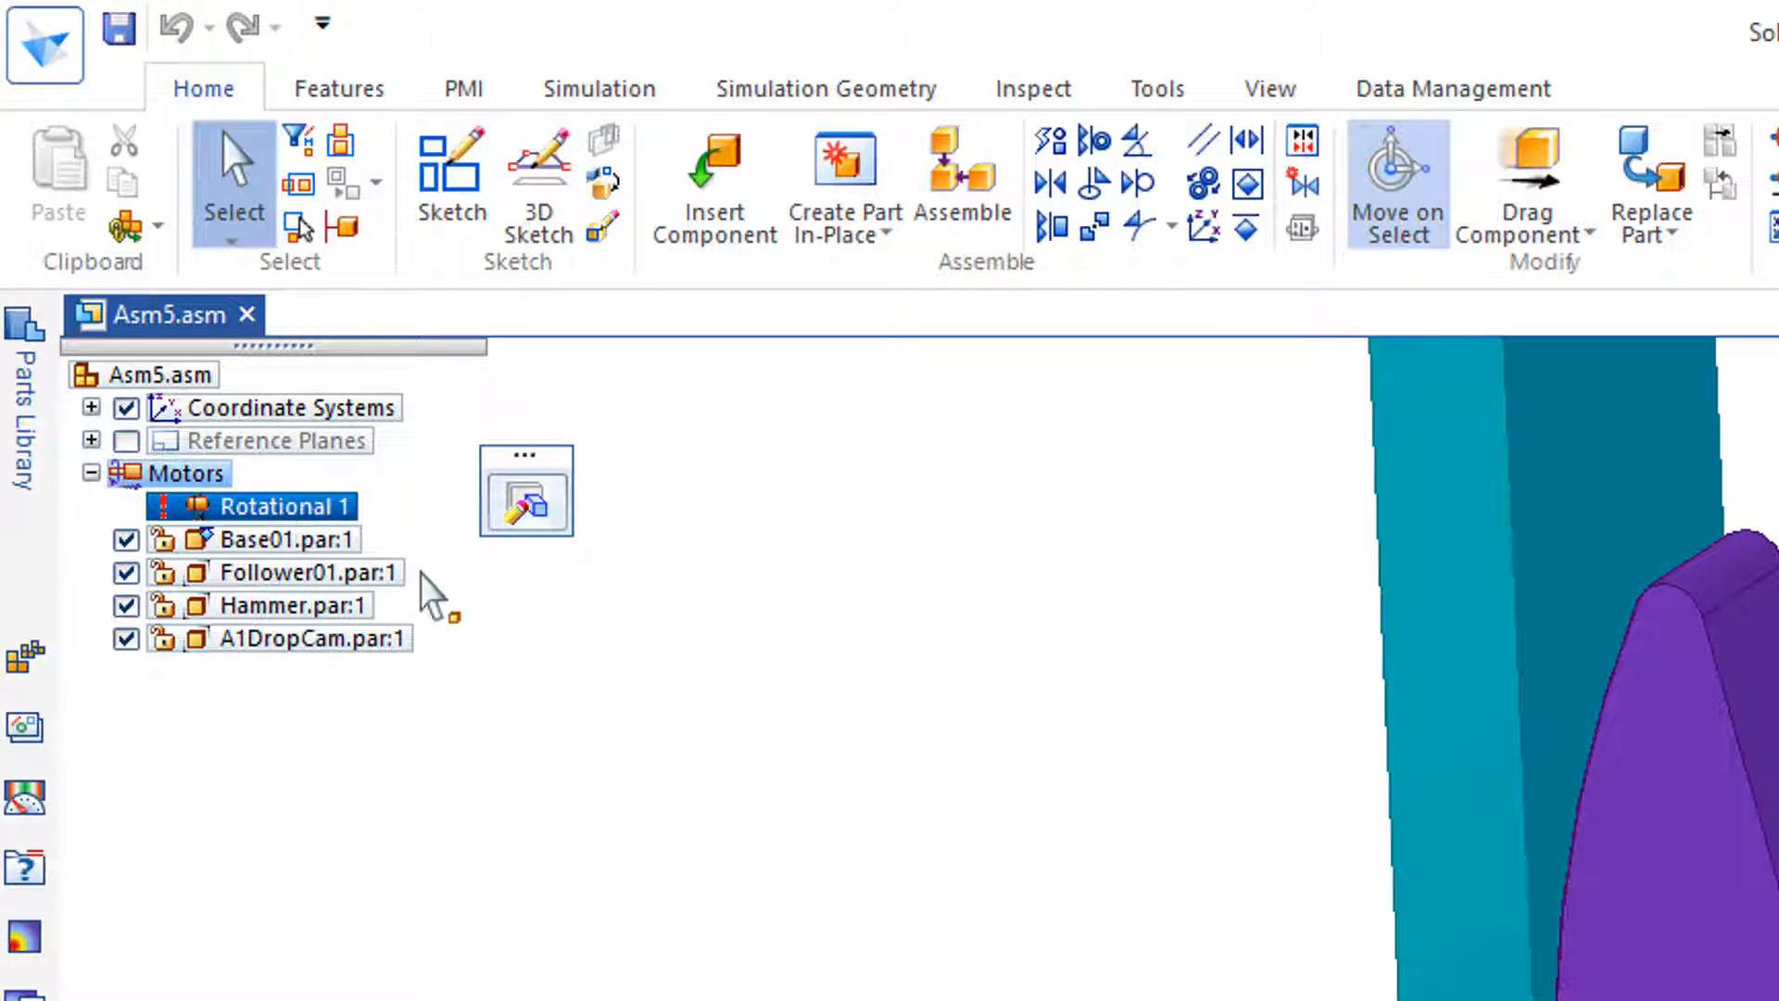
pyautogui.rightClick(306, 511)
pyautogui.click(379, 589)
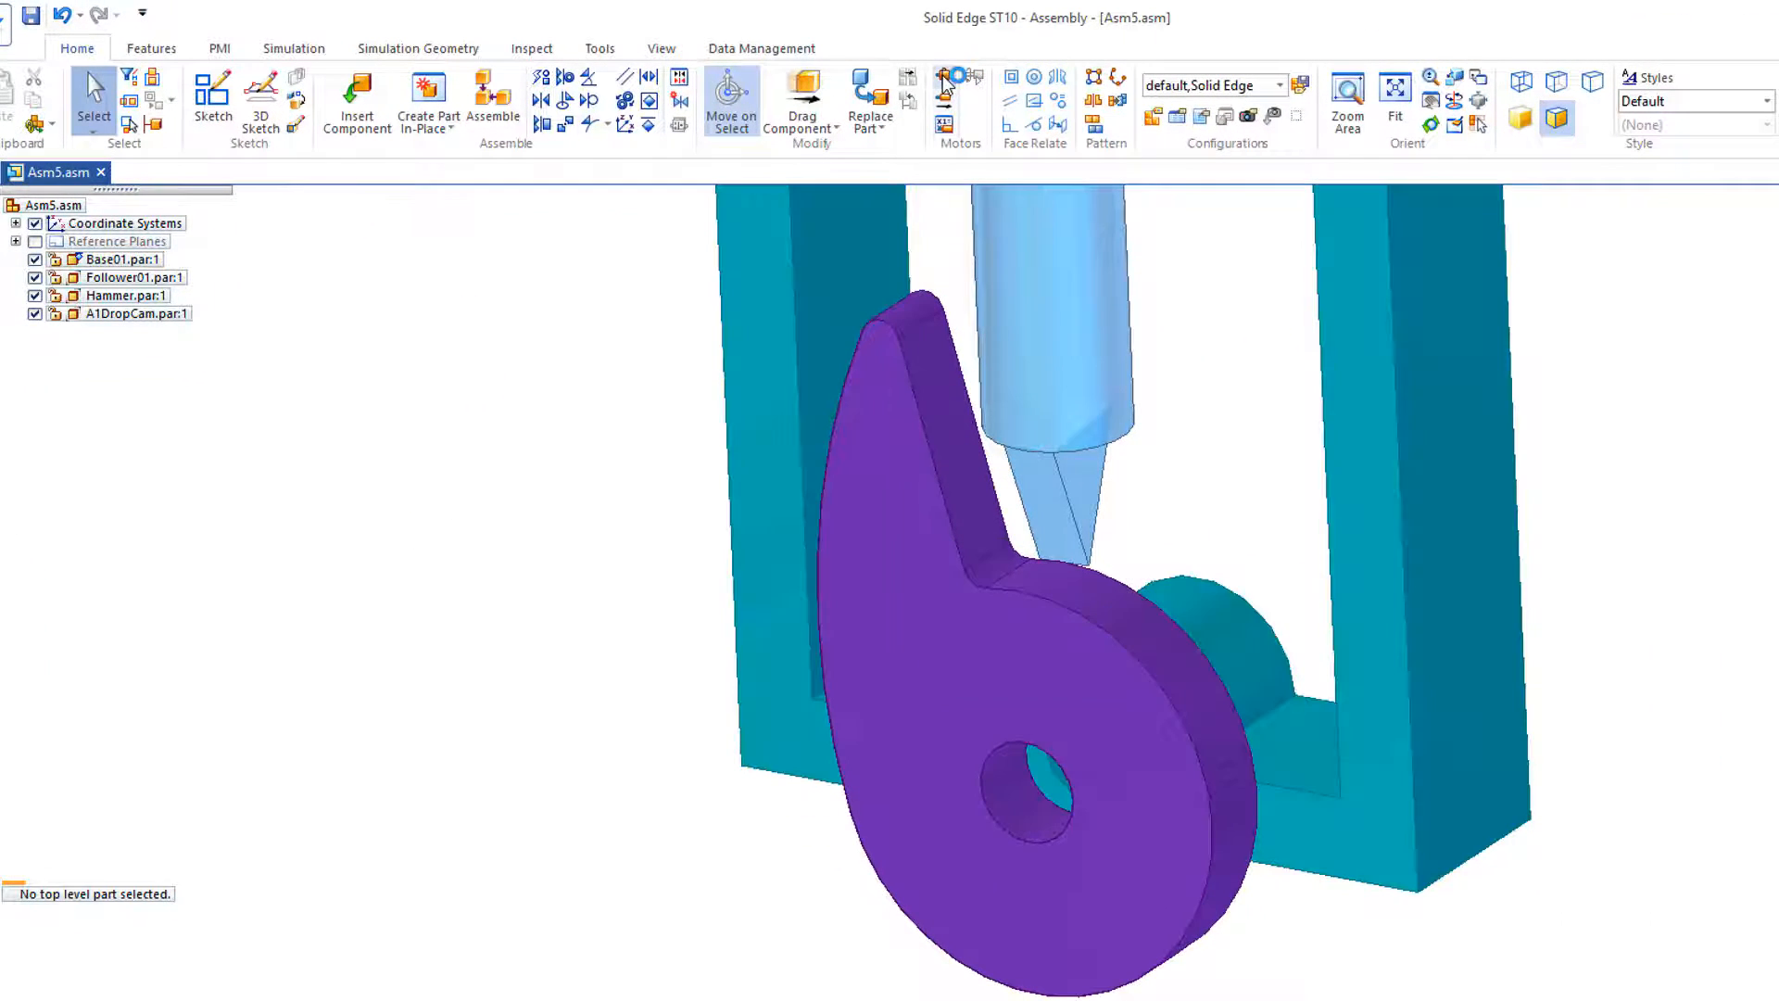
# - Create a rotational motor on A1DropCam about its hole axis with a speed of 444 deg/s
pyautogui.click(943, 81)
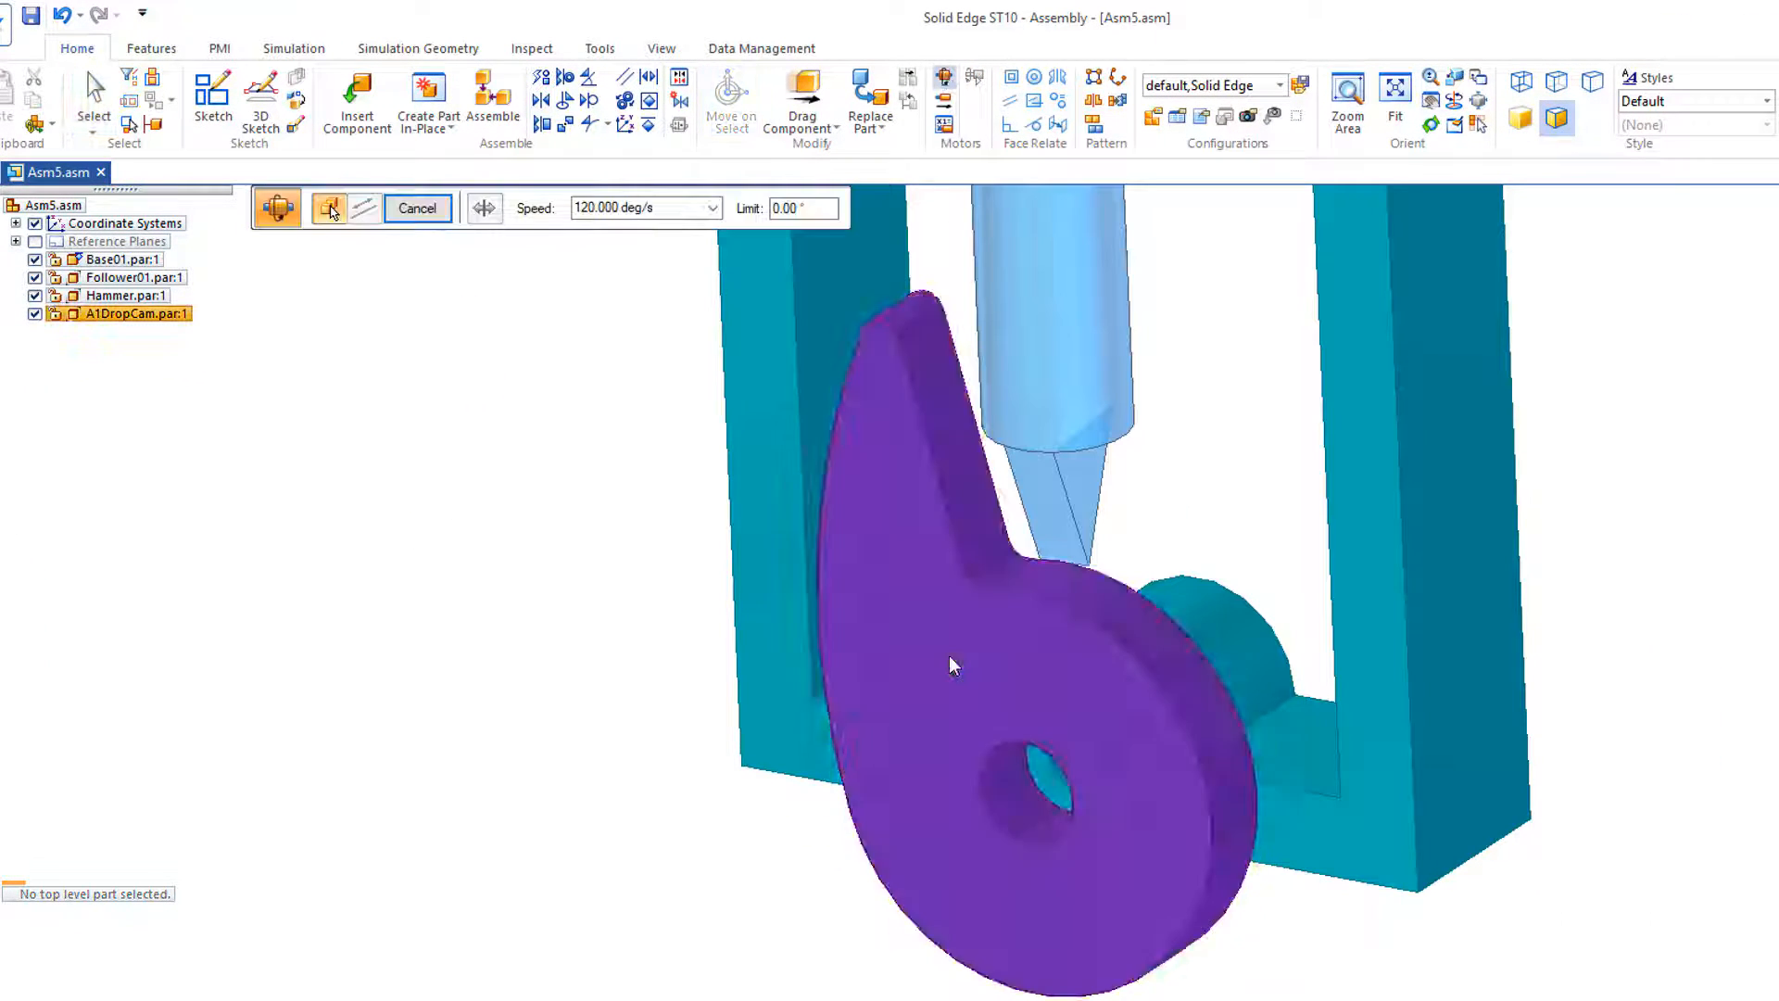
pyautogui.click(949, 654)
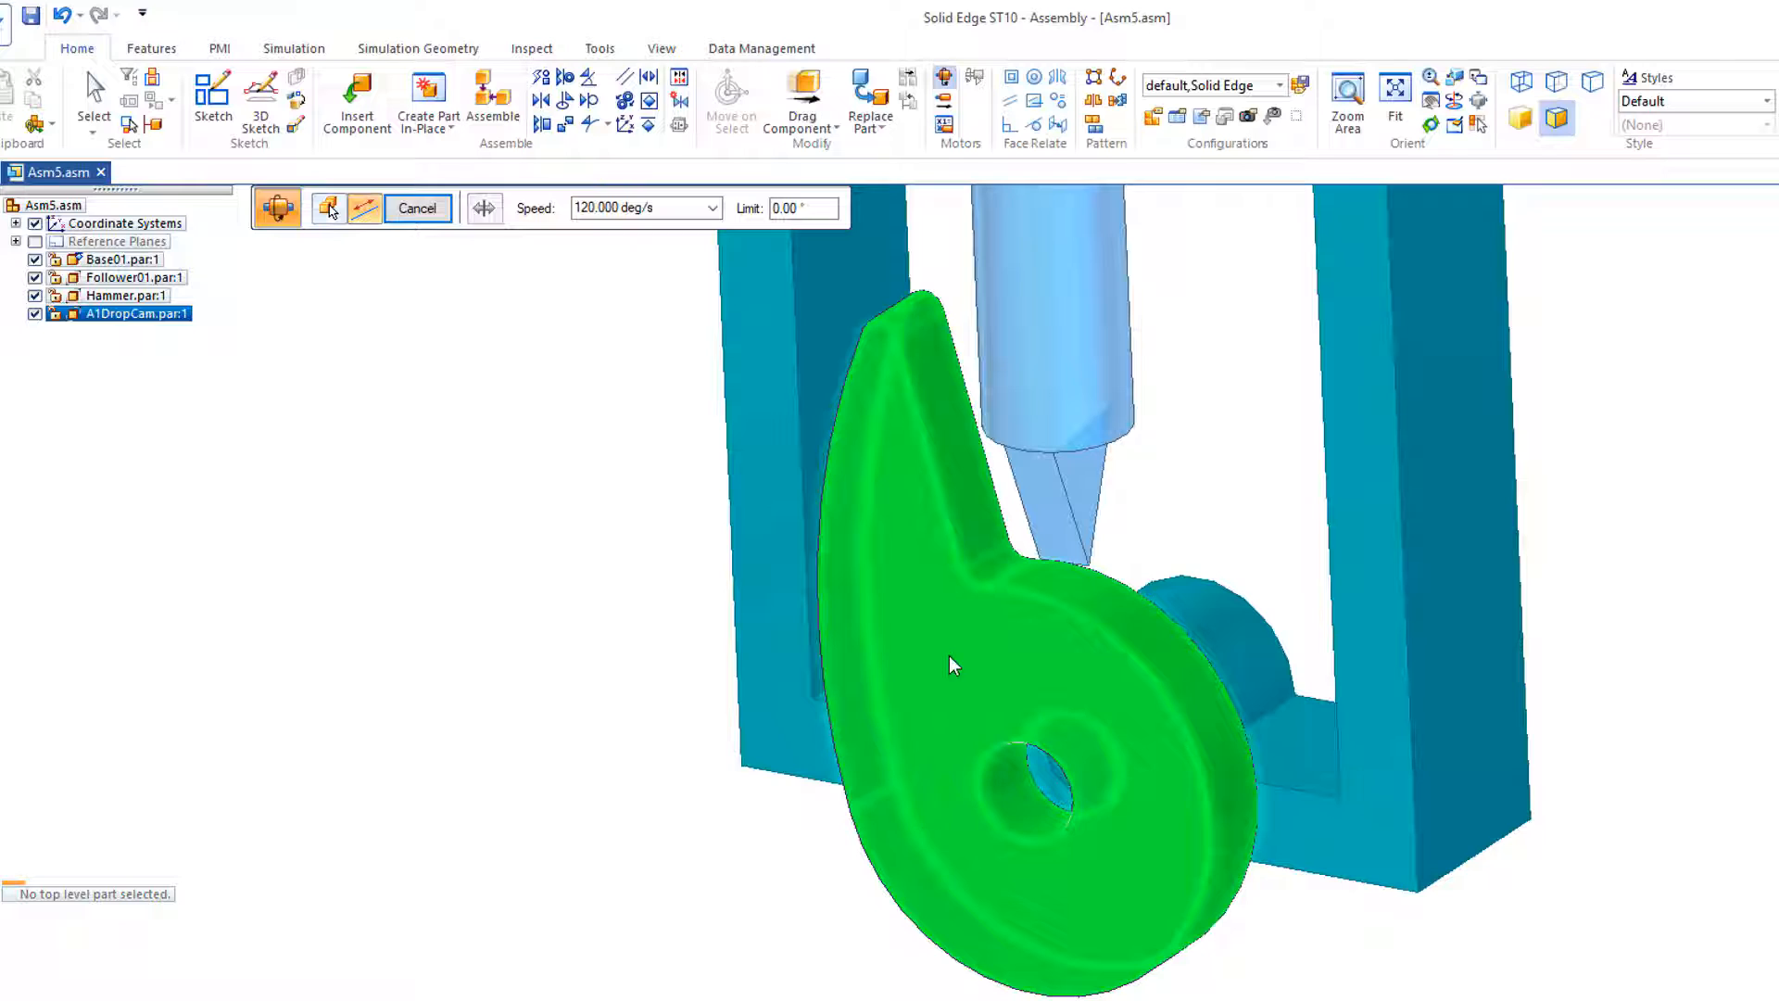
pyautogui.click(1015, 801)
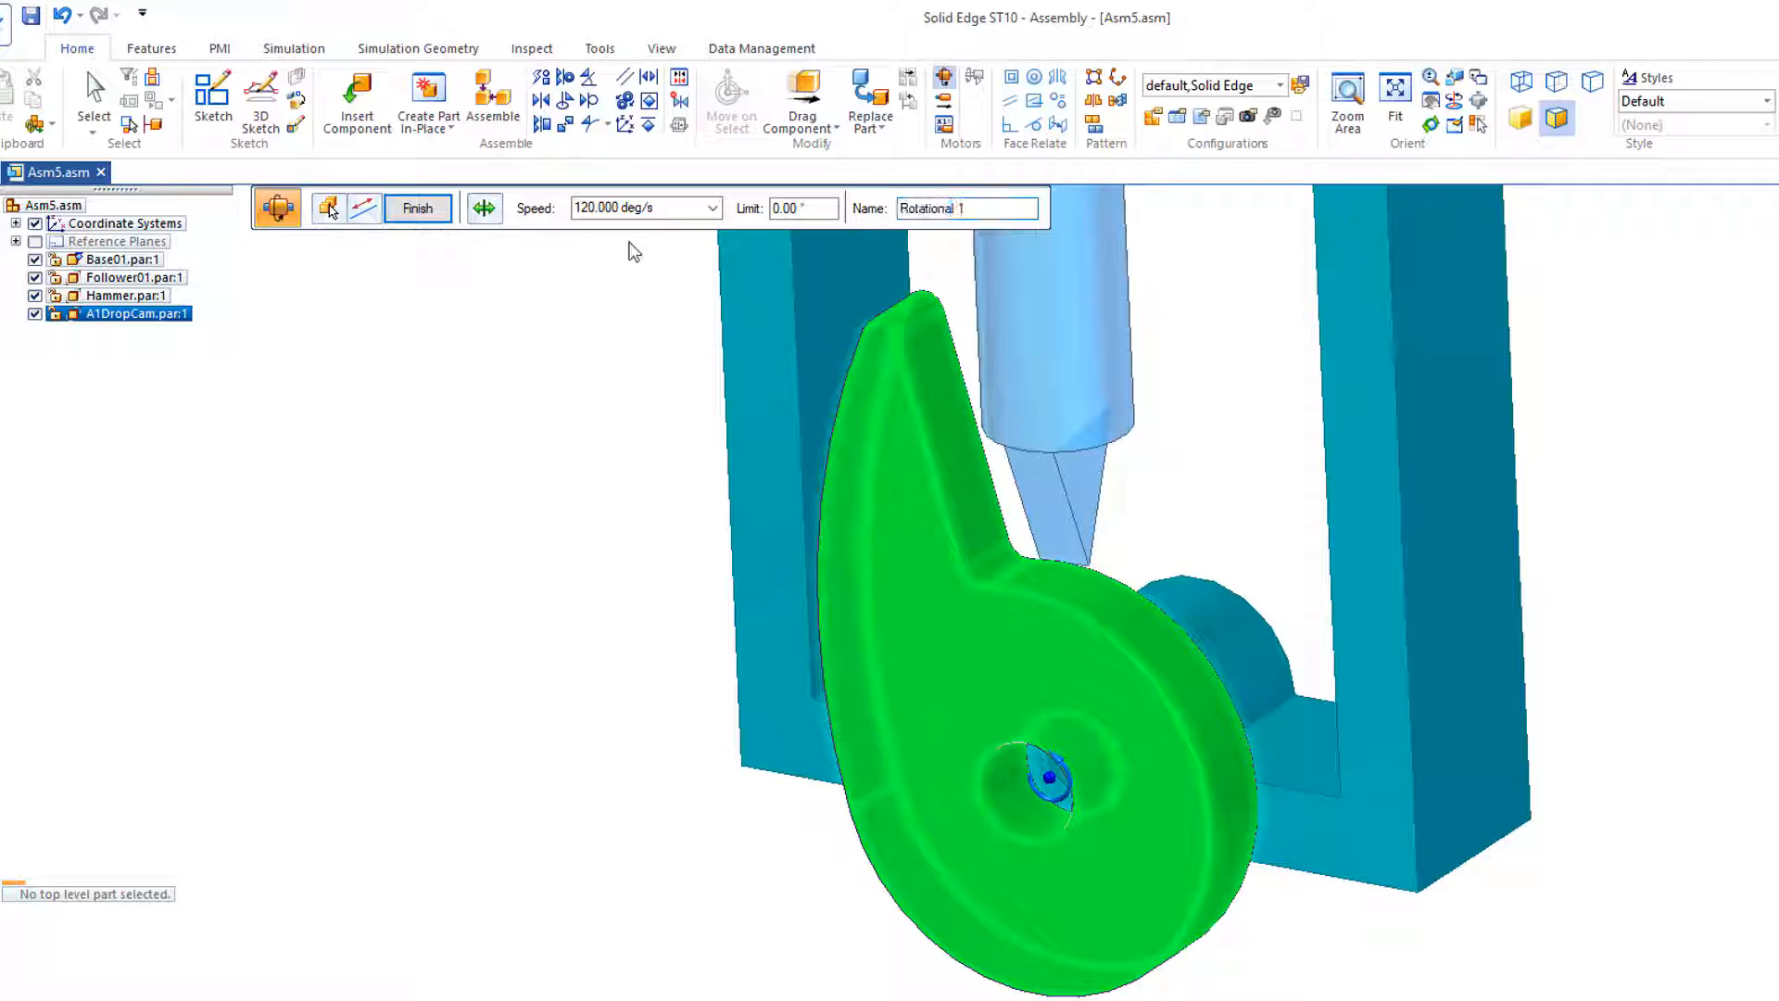
pyautogui.tripleClick(670, 206)
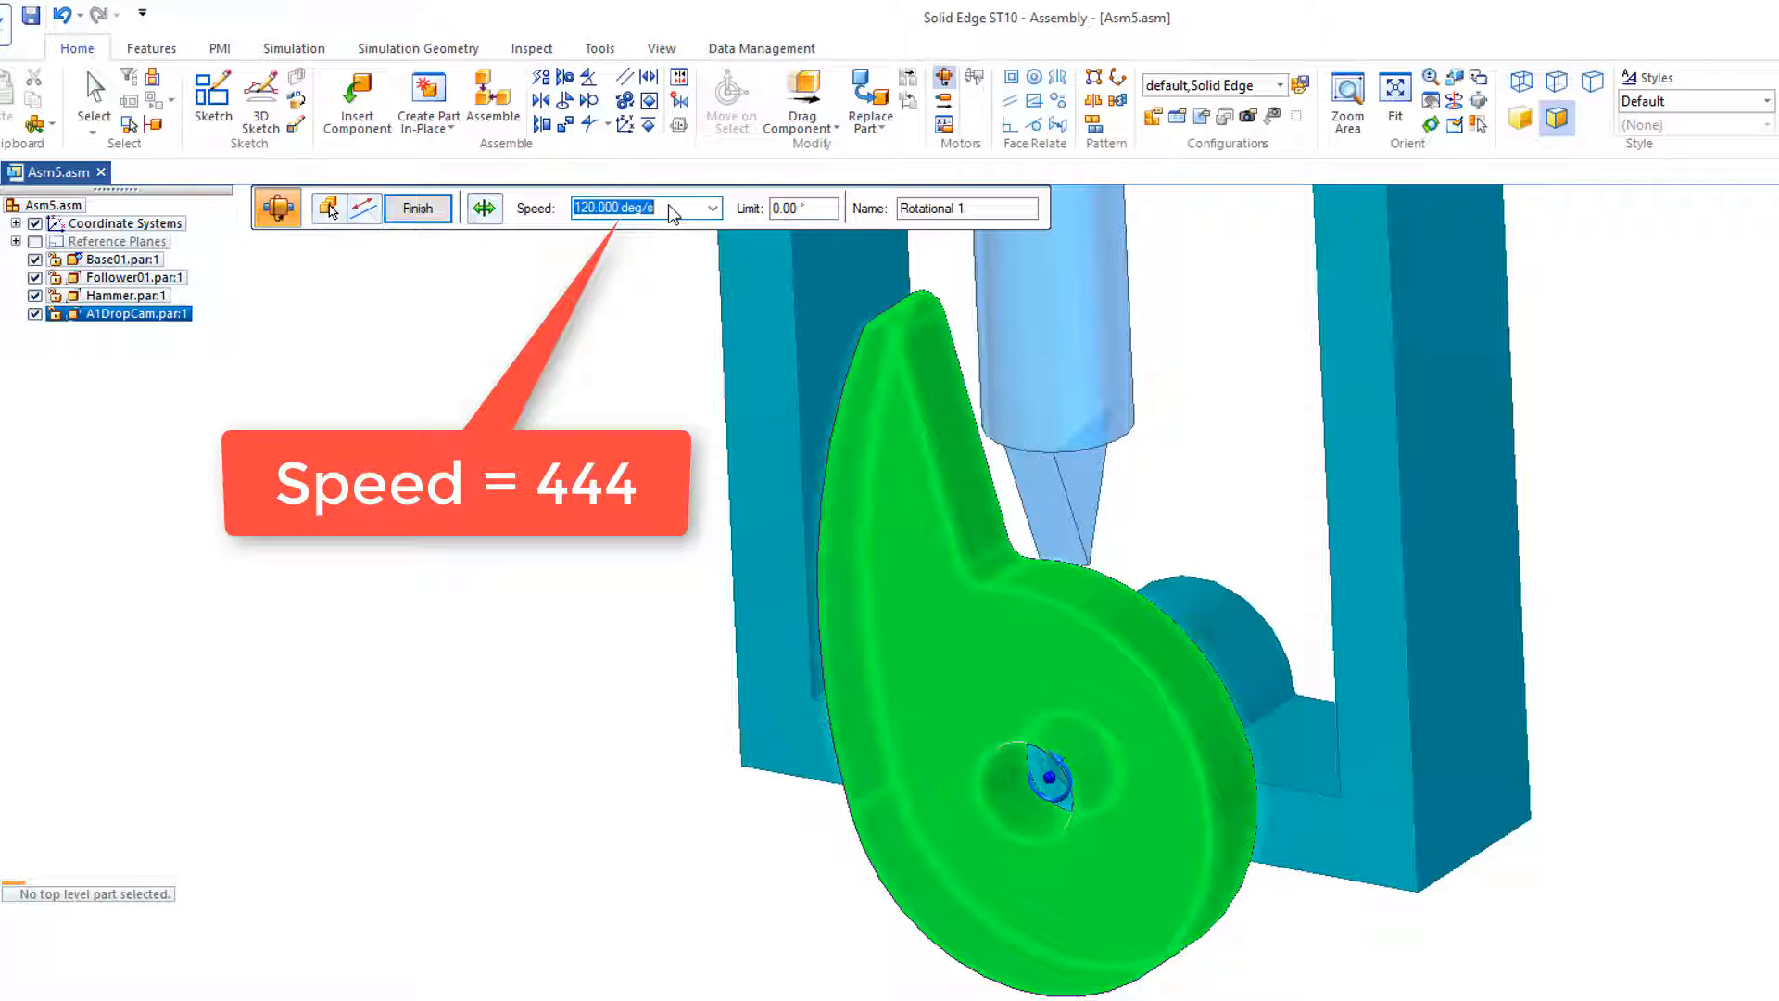
pyautogui.write('444')
pyautogui.press('Tab')
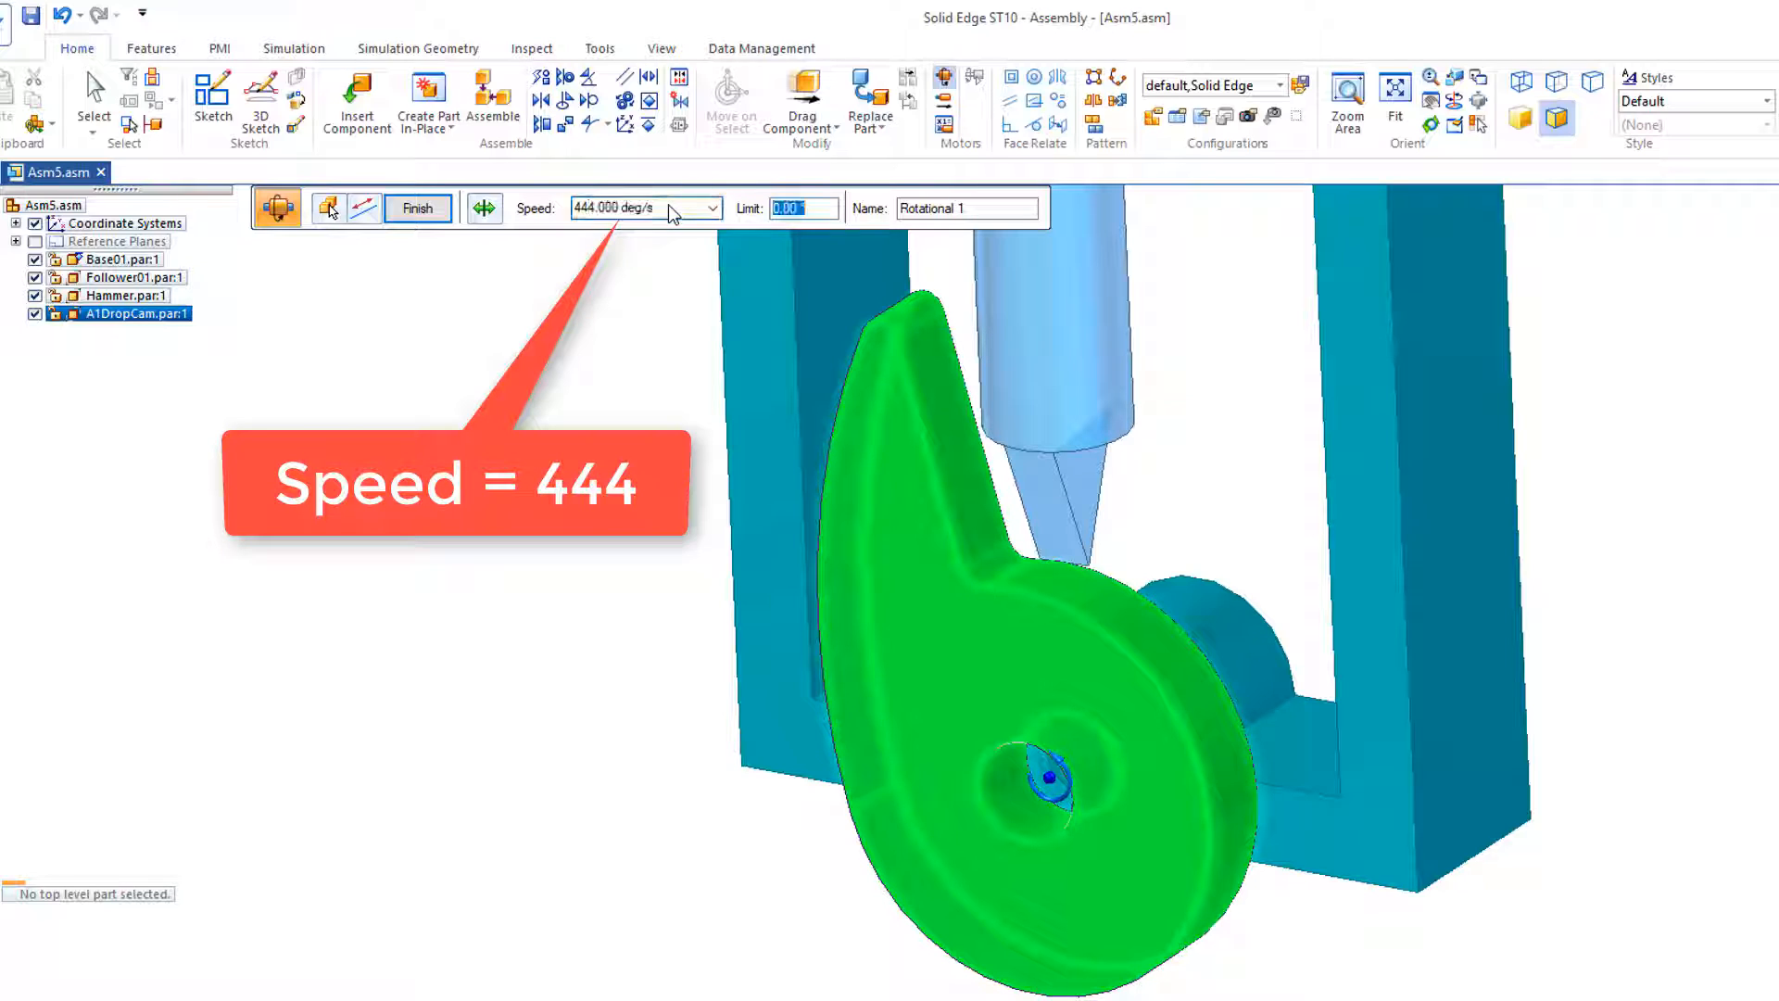
pyautogui.click(417, 208)
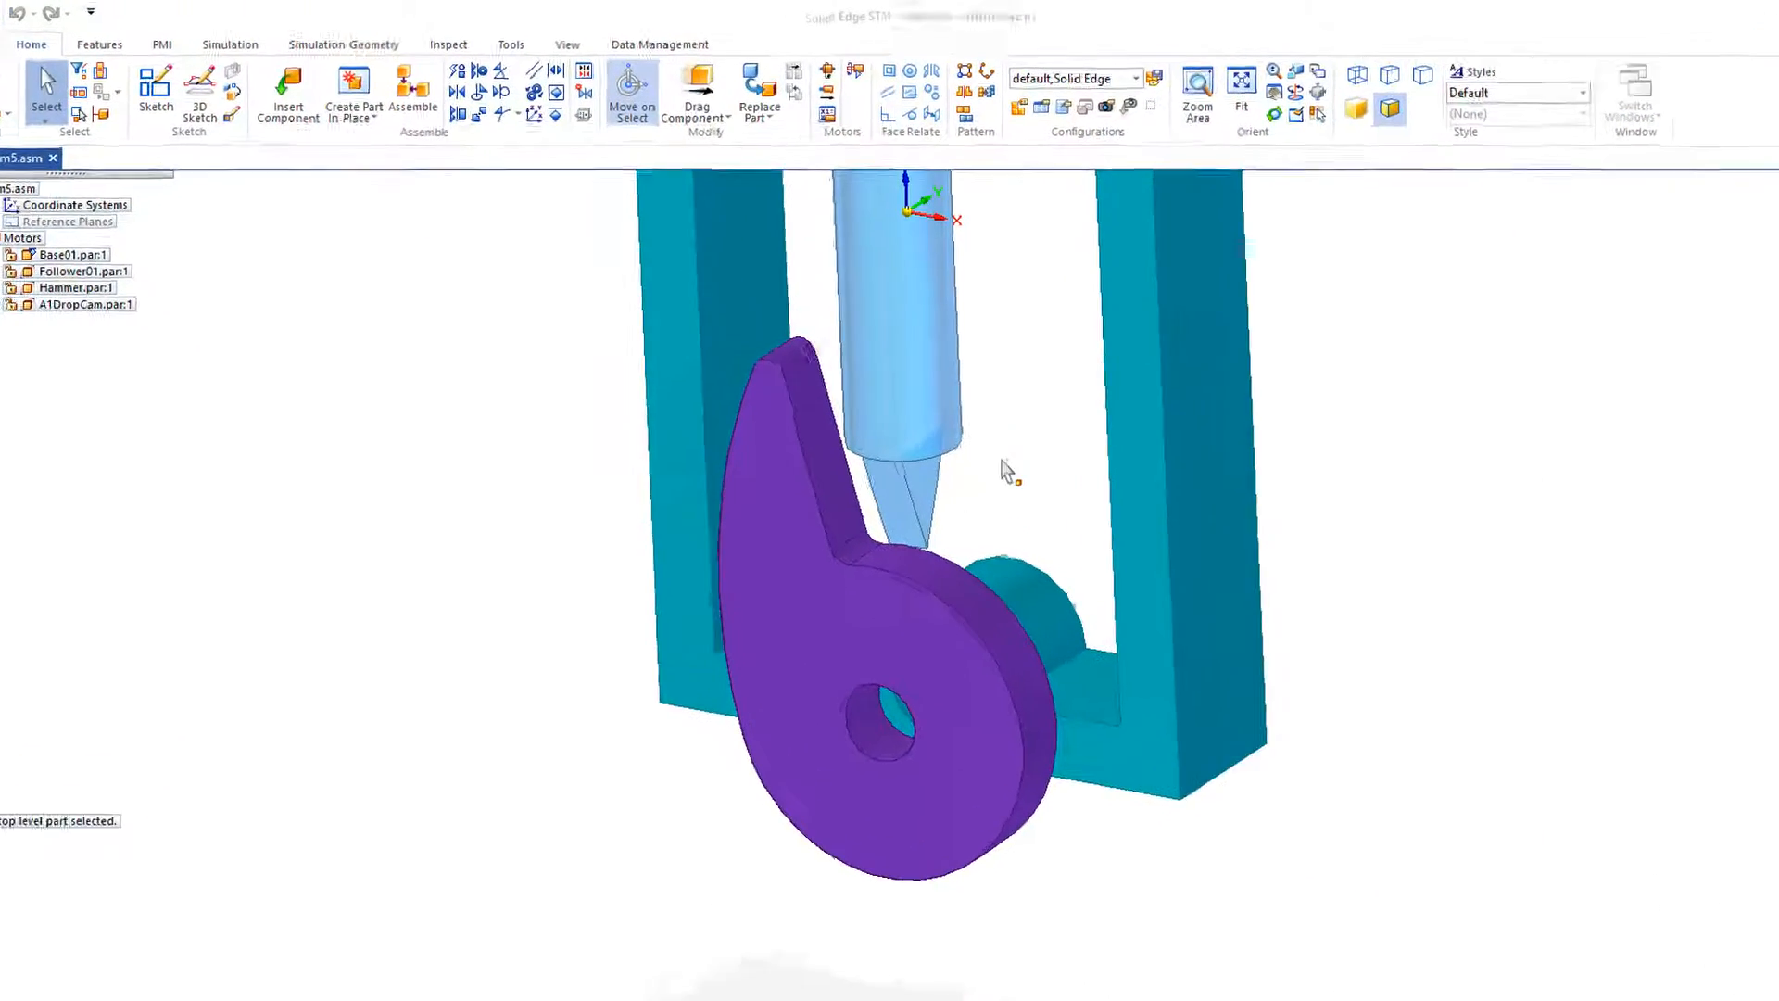
# - Add a planar align relationship with a floating offset between the follower's flat tip face and the front face of Base01
pyautogui.click(427, 140)
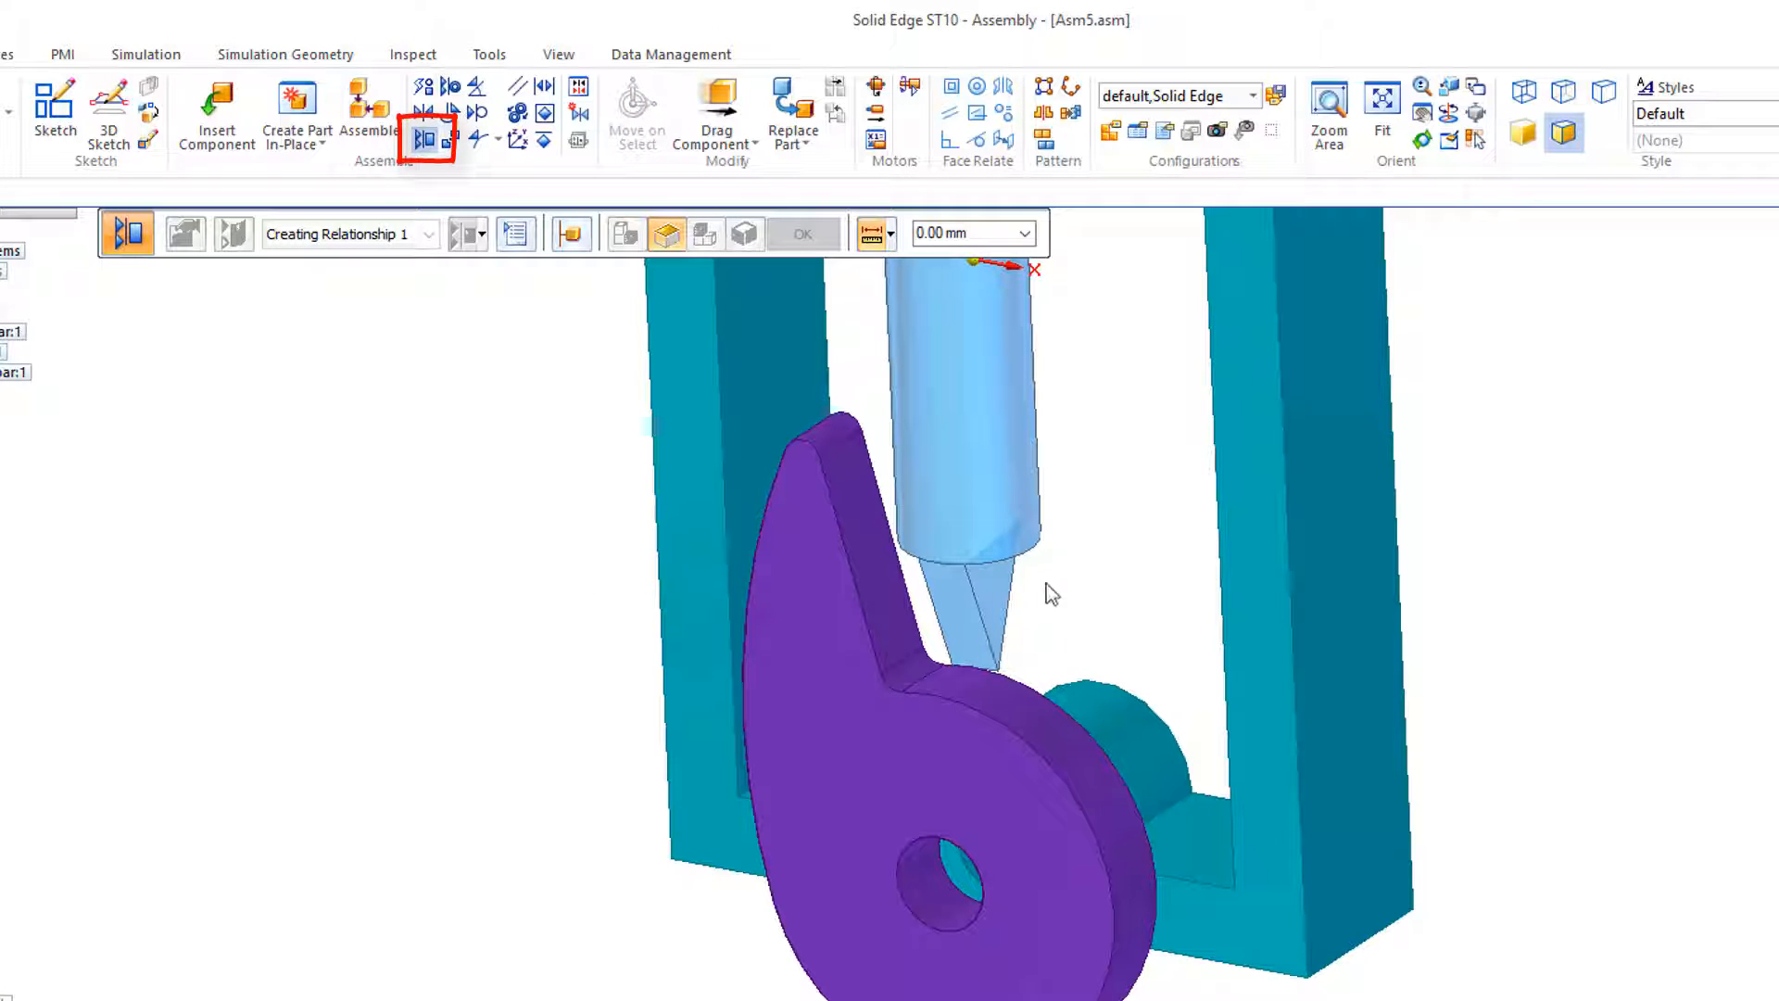
pyautogui.click(992, 597)
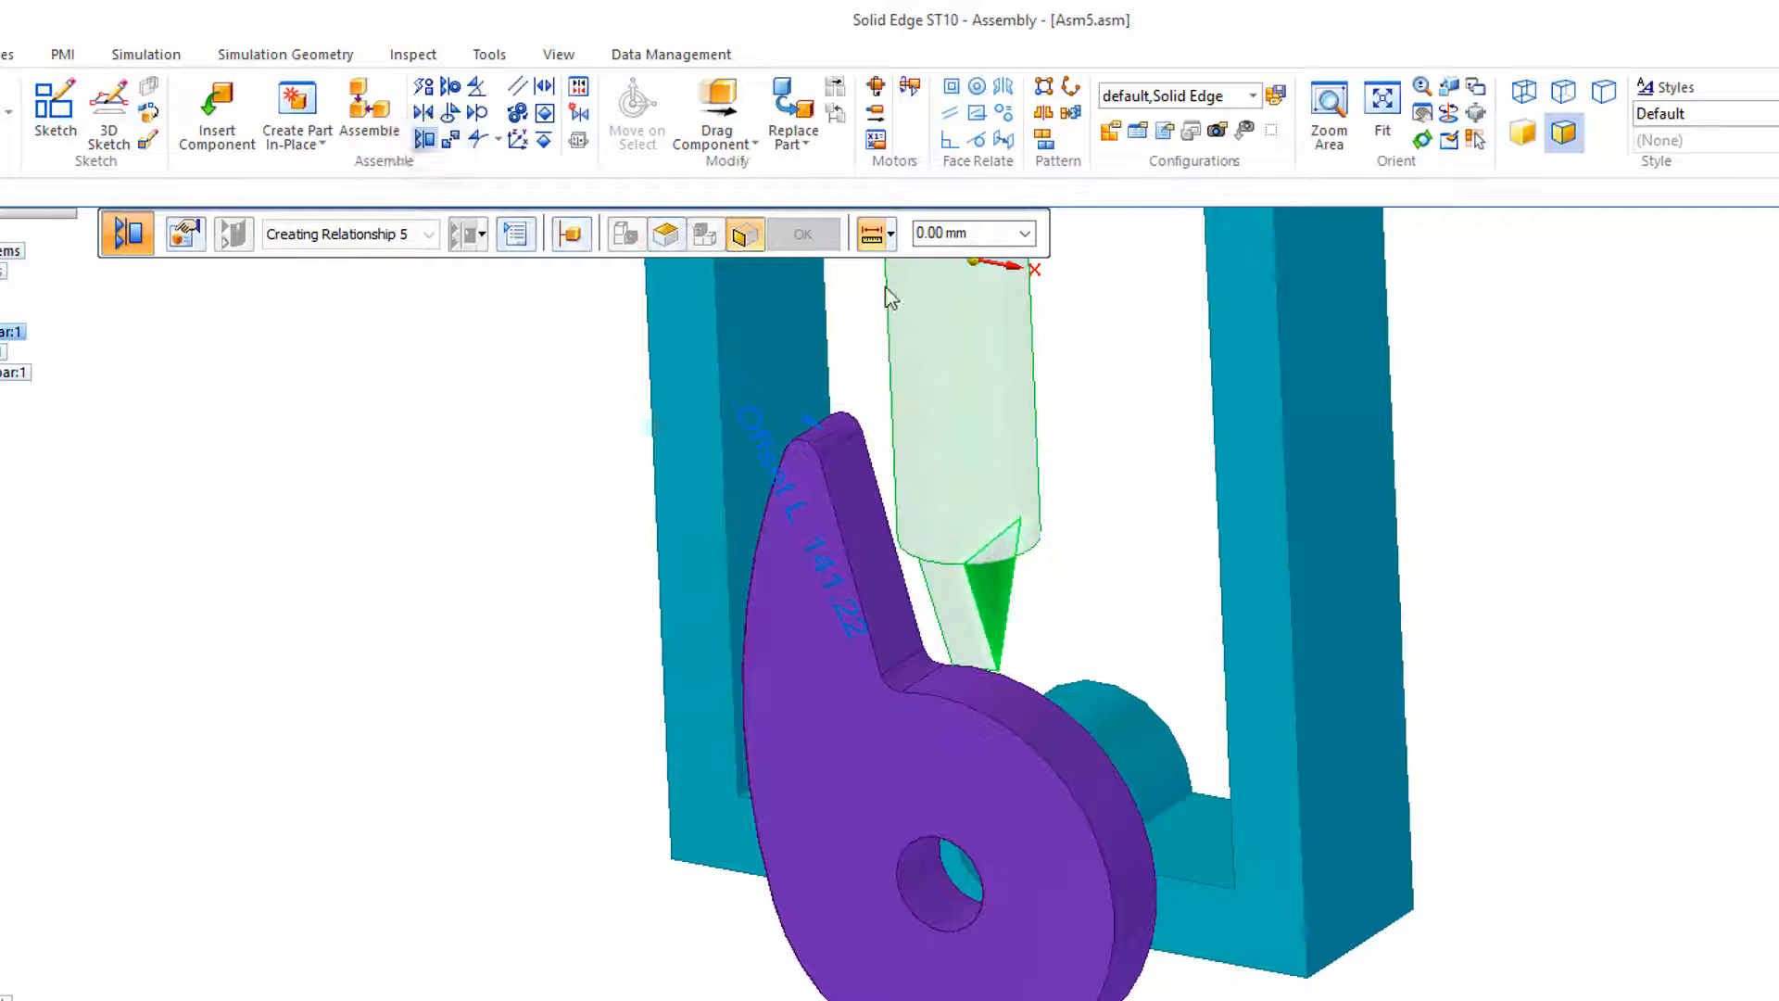
pyautogui.click(892, 235)
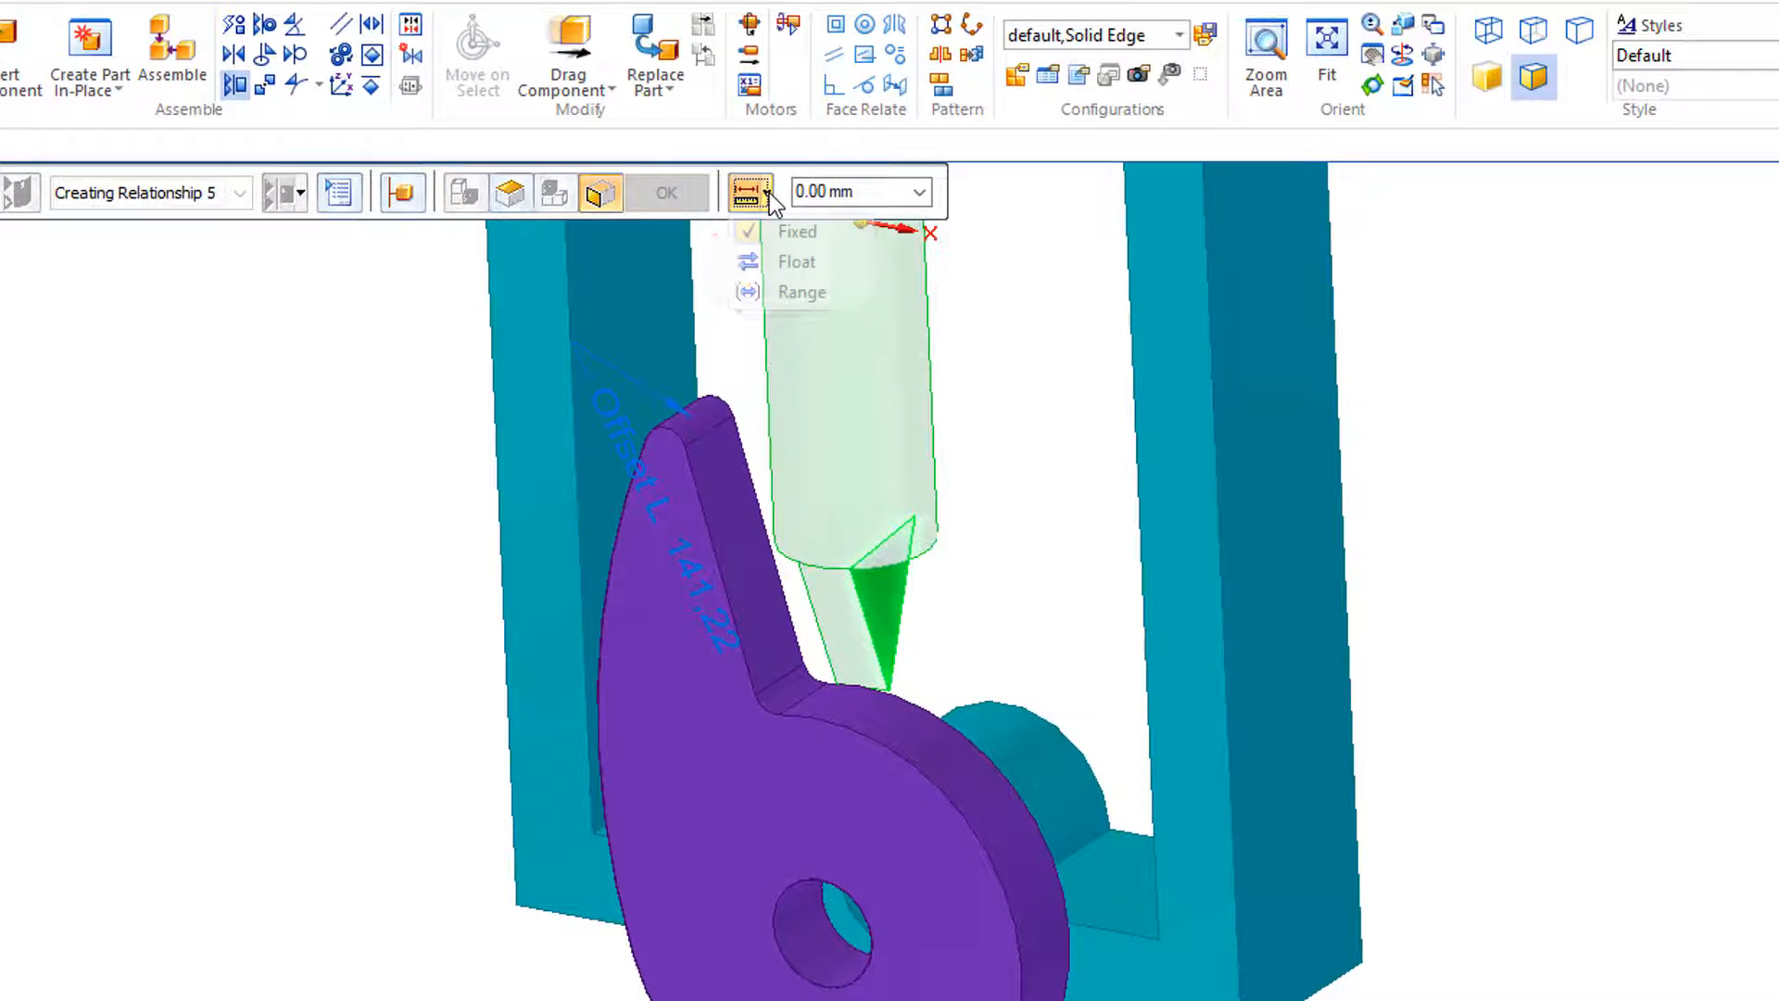
pyautogui.click(789, 264)
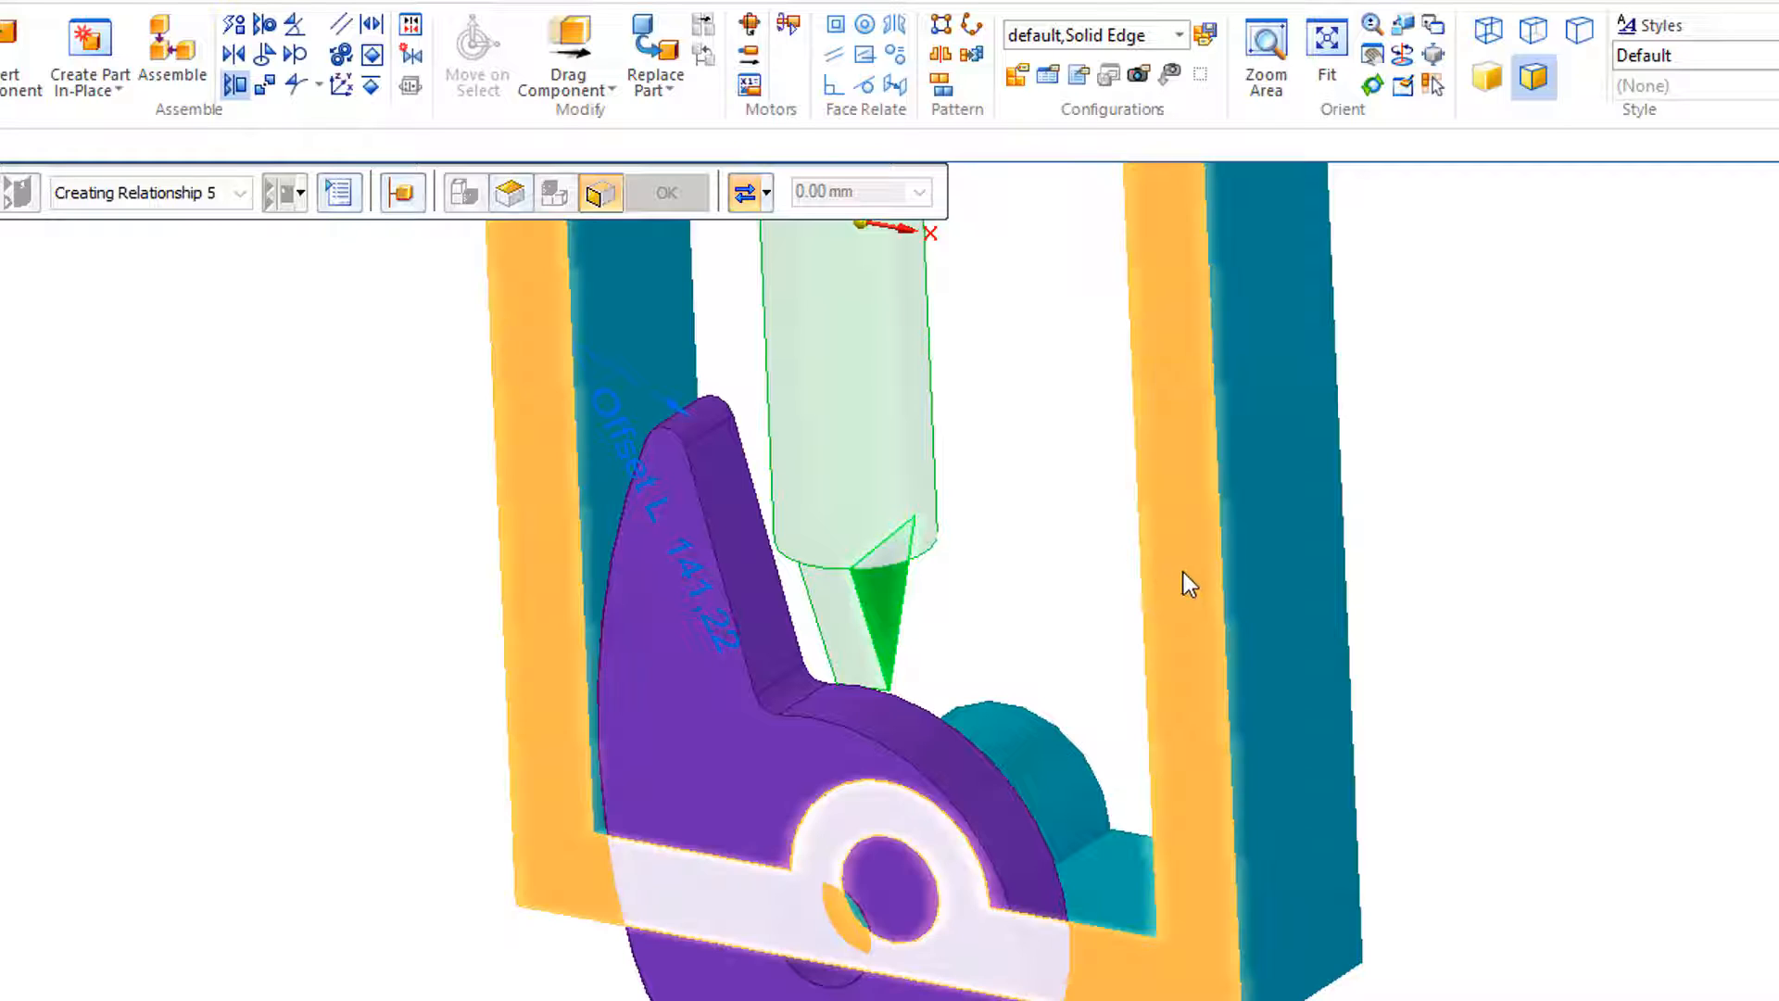
pyautogui.click(1184, 574)
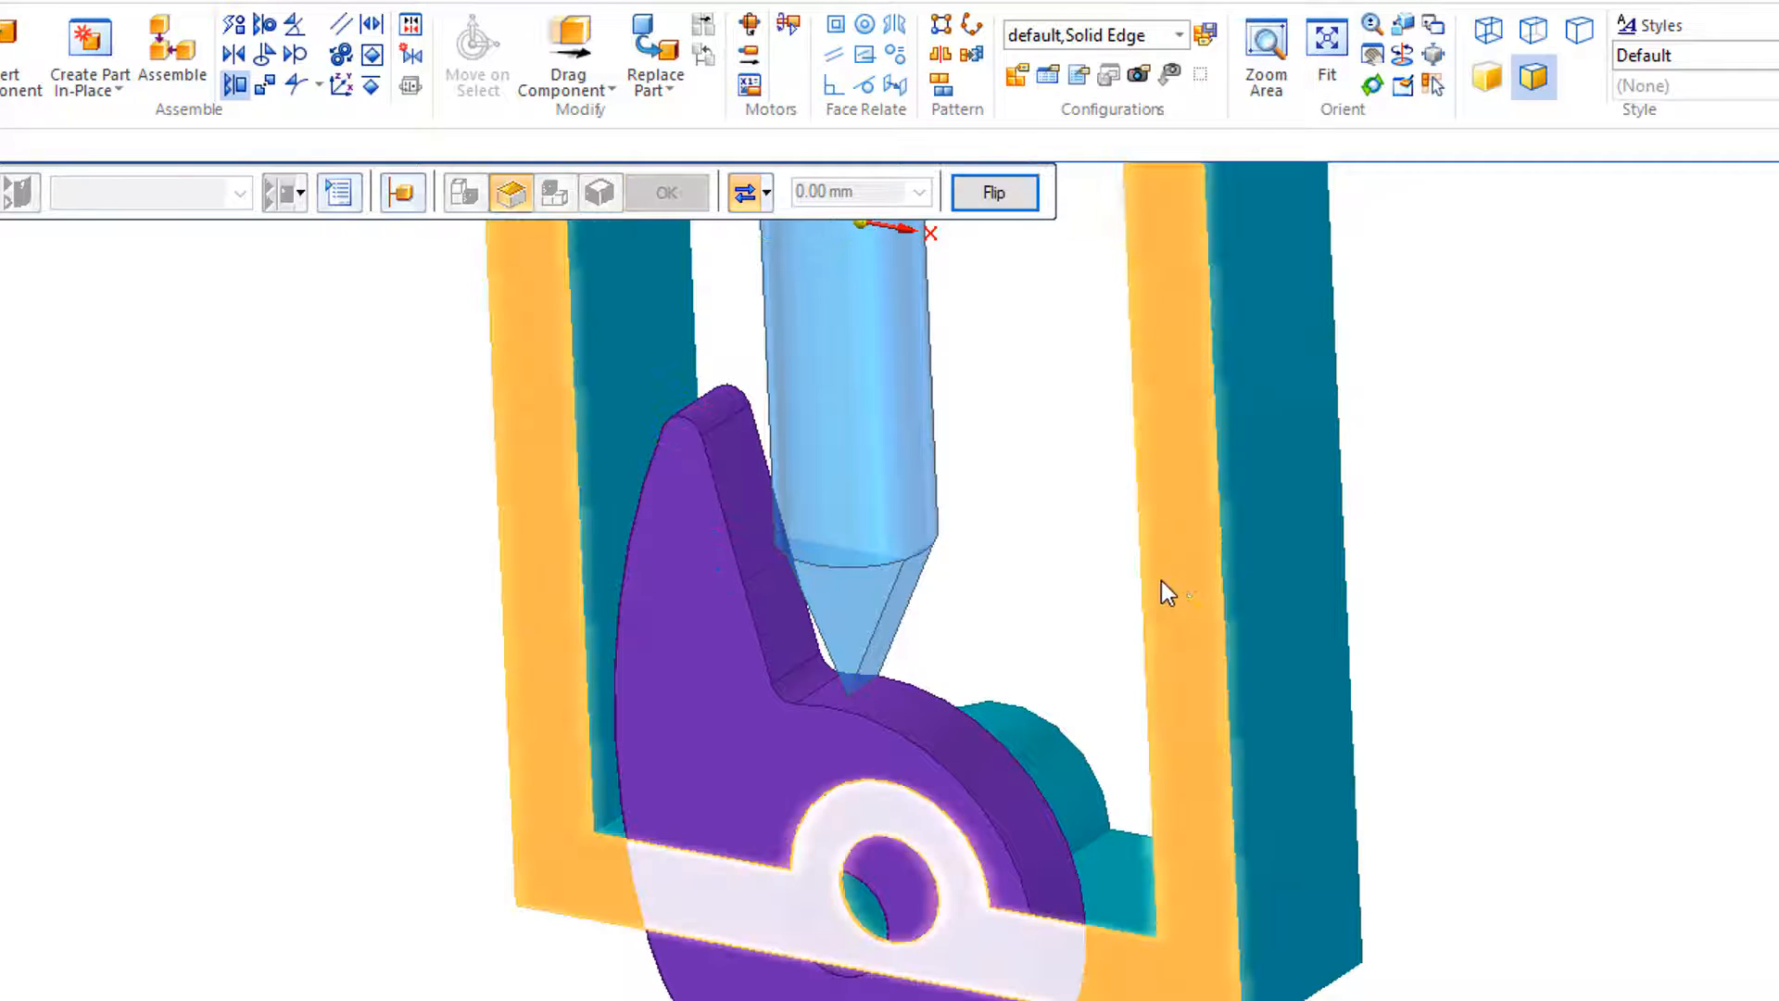
pyautogui.click(934, 701)
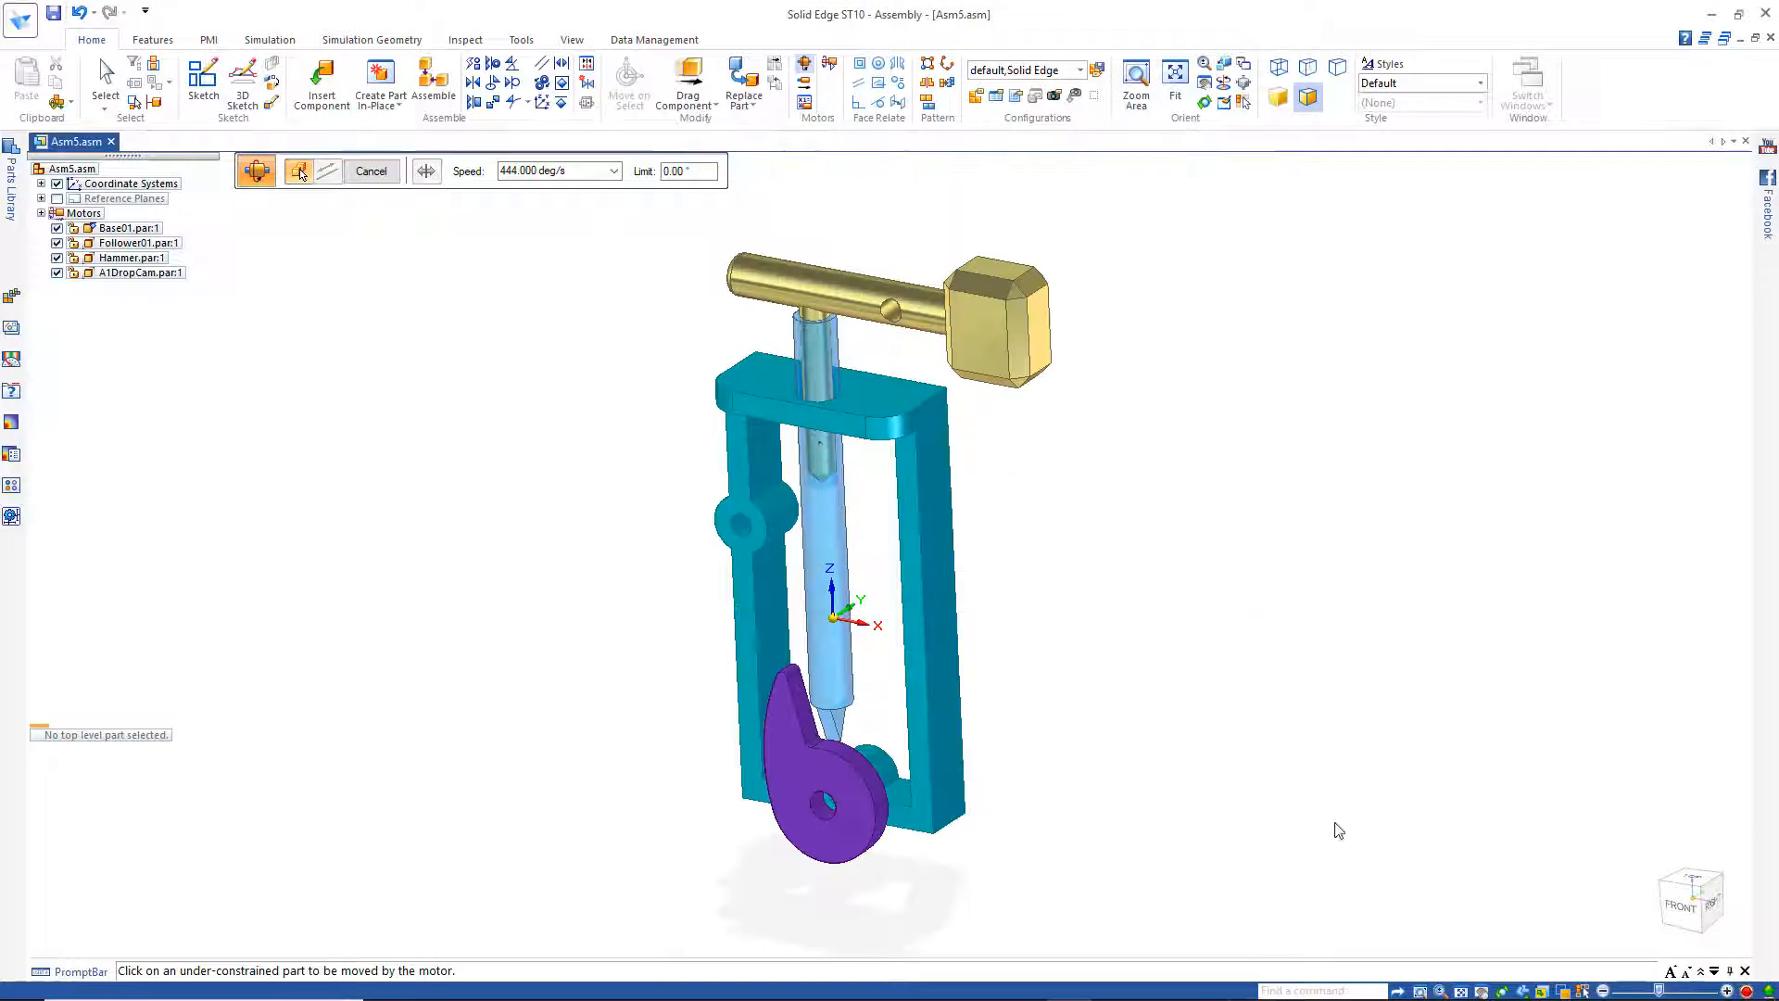
# - Leave the rotational motor command, open the motor animation for Animation_1 and play the hammer mechanism's motion
pyautogui.click(297, 170)
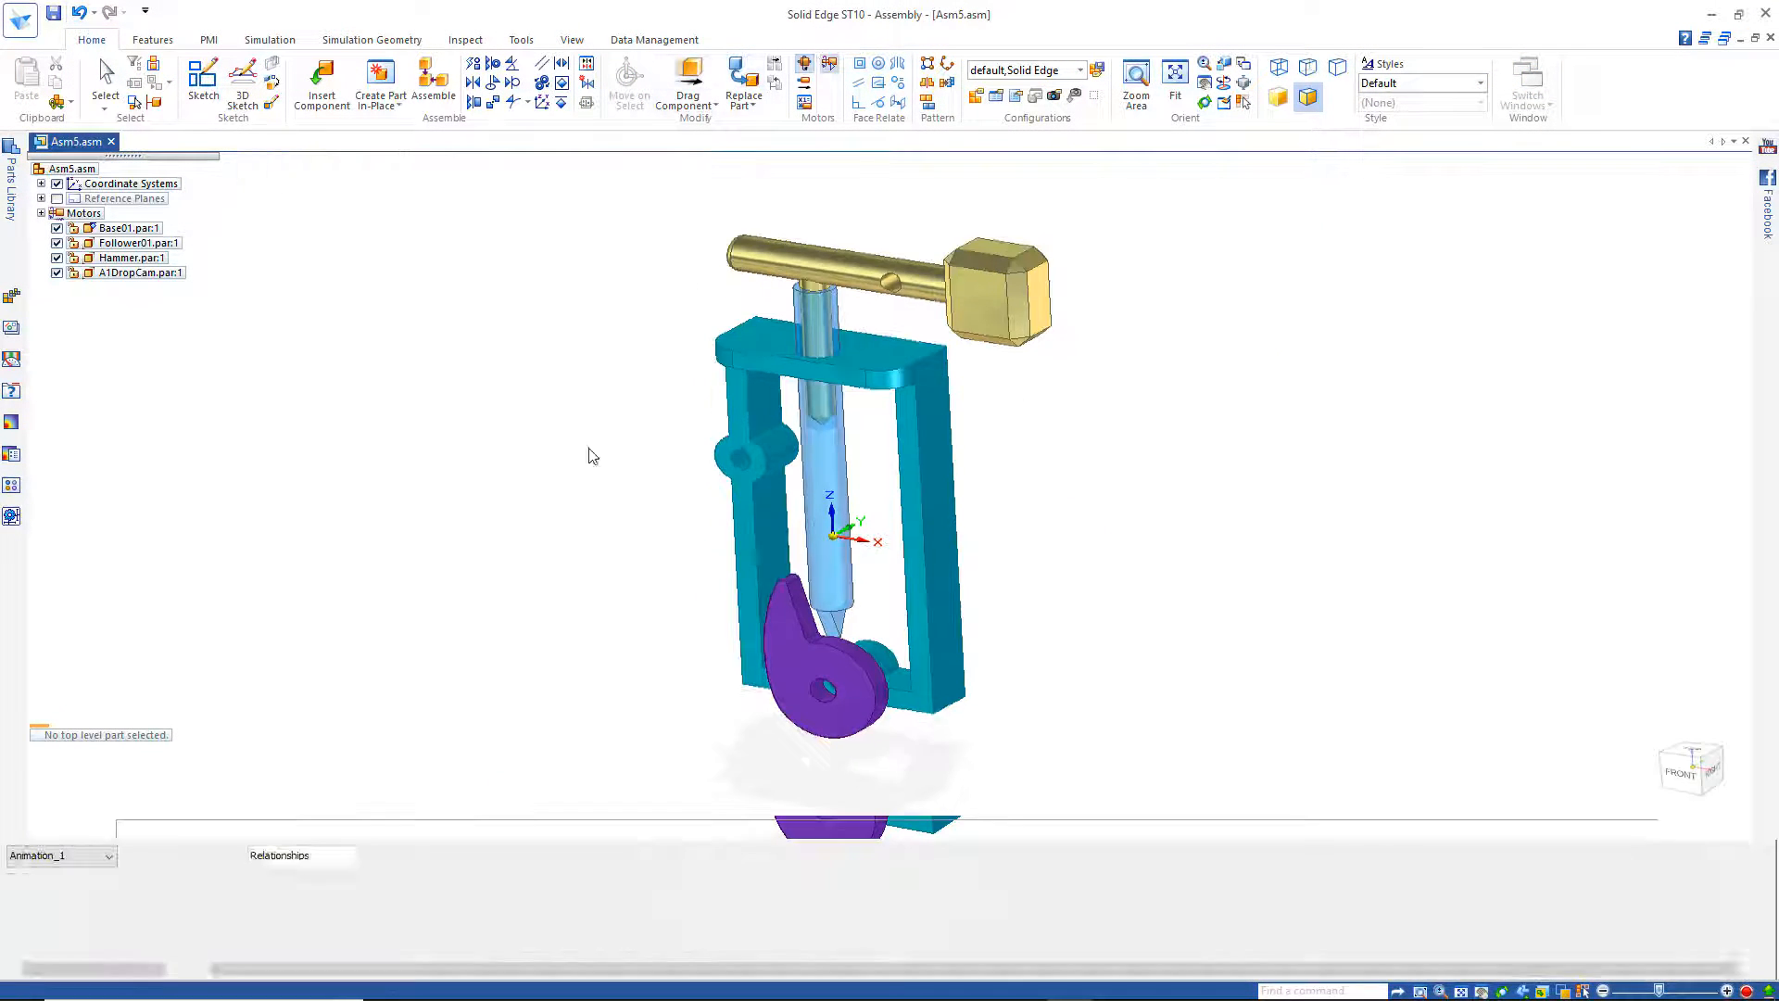
pyautogui.click(534, 854)
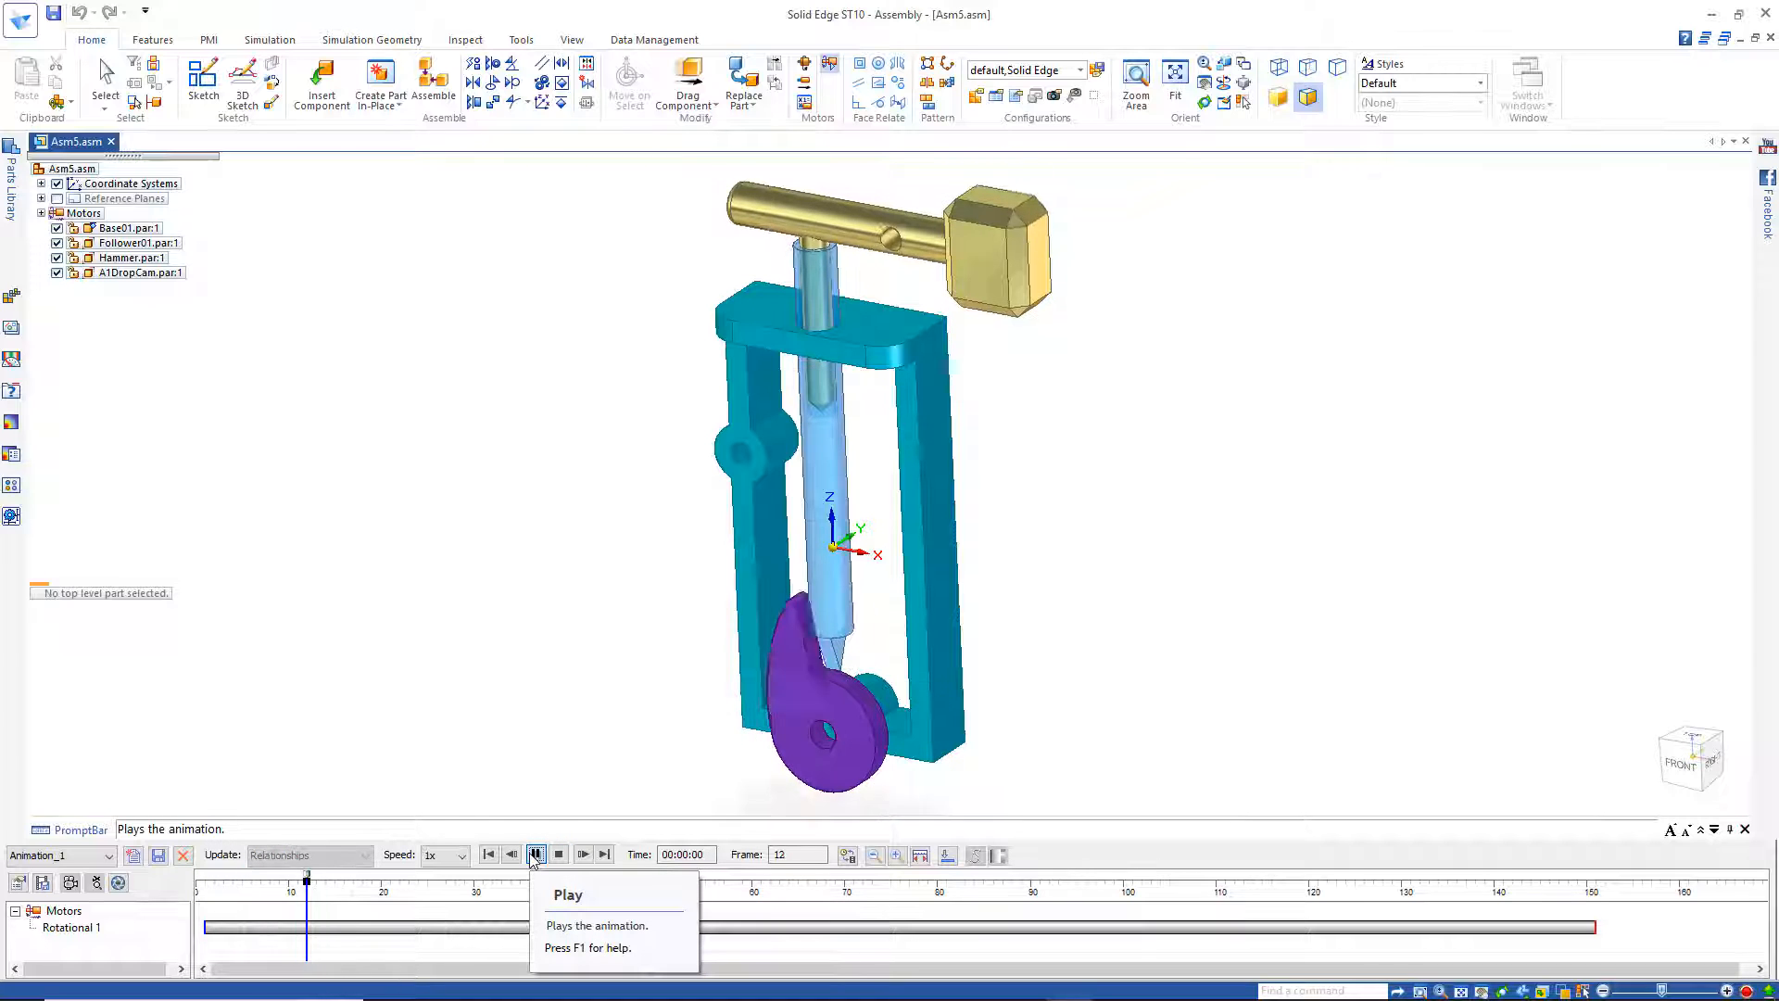